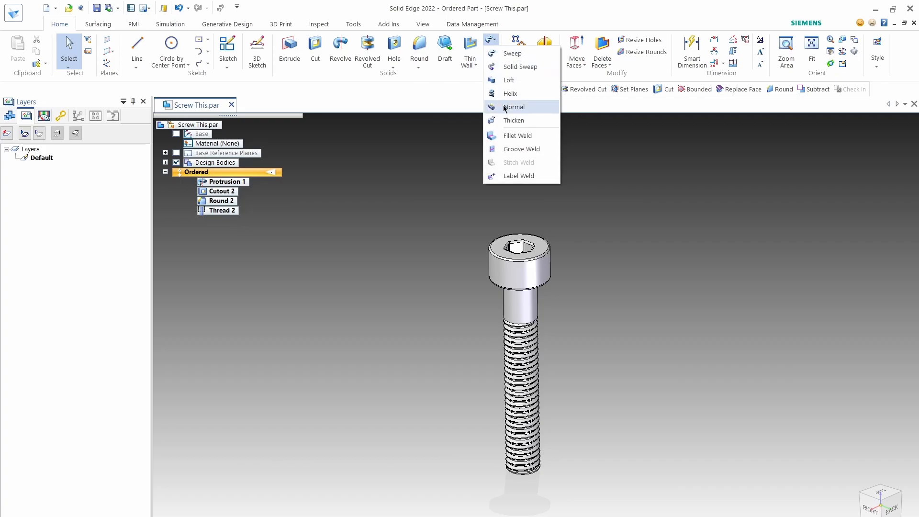
left_click(507, 93)
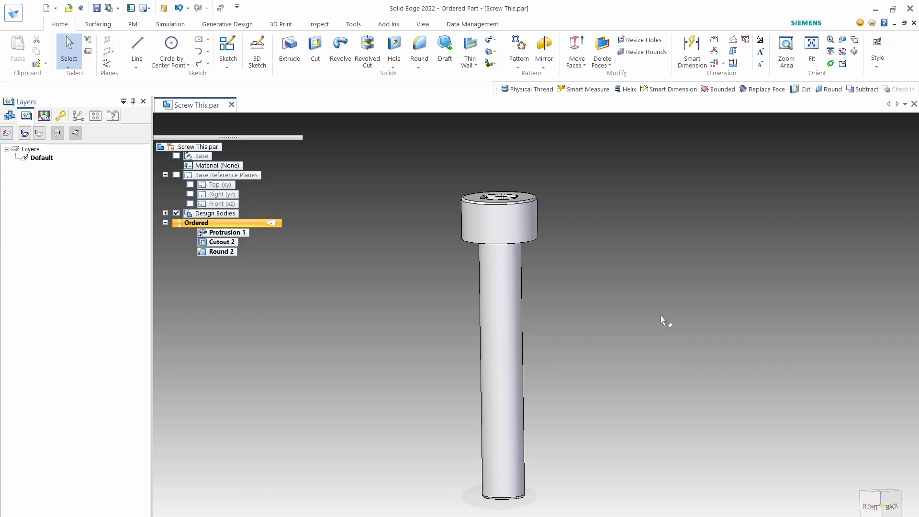
left_click(393, 67)
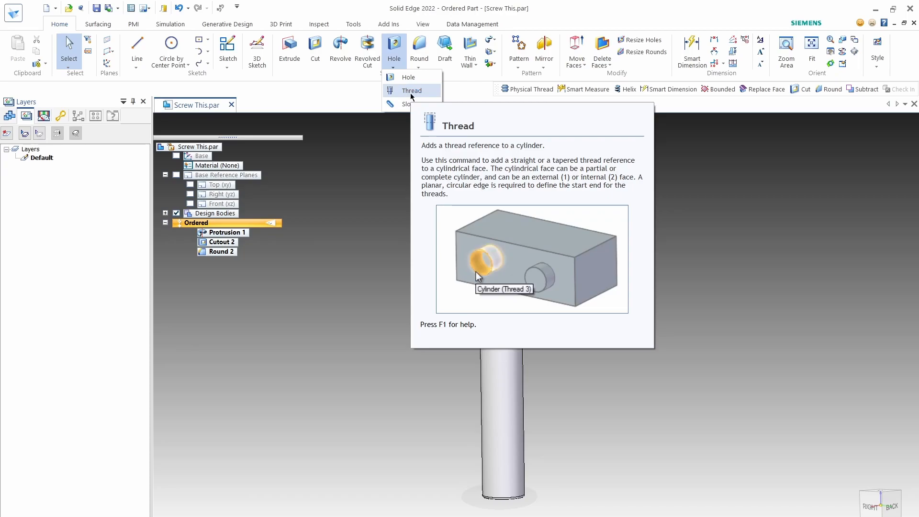
left_click(489, 46)
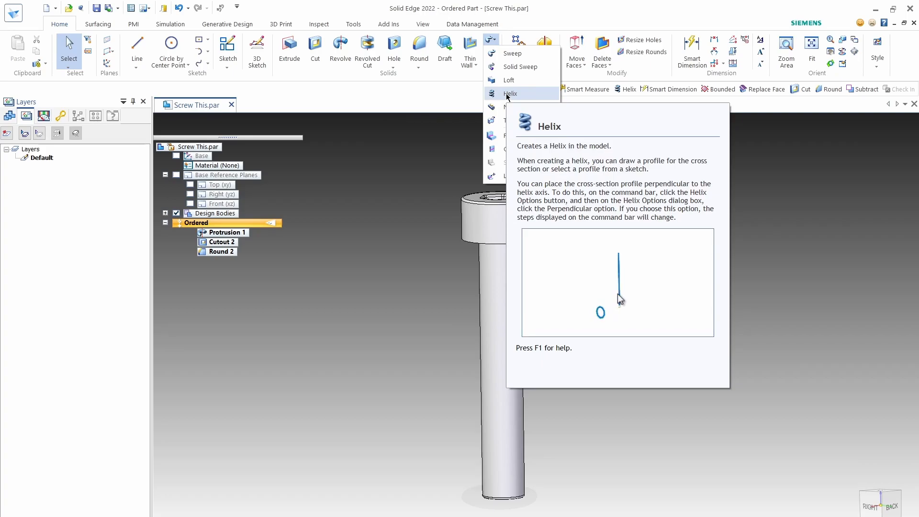
left_click(448, 132)
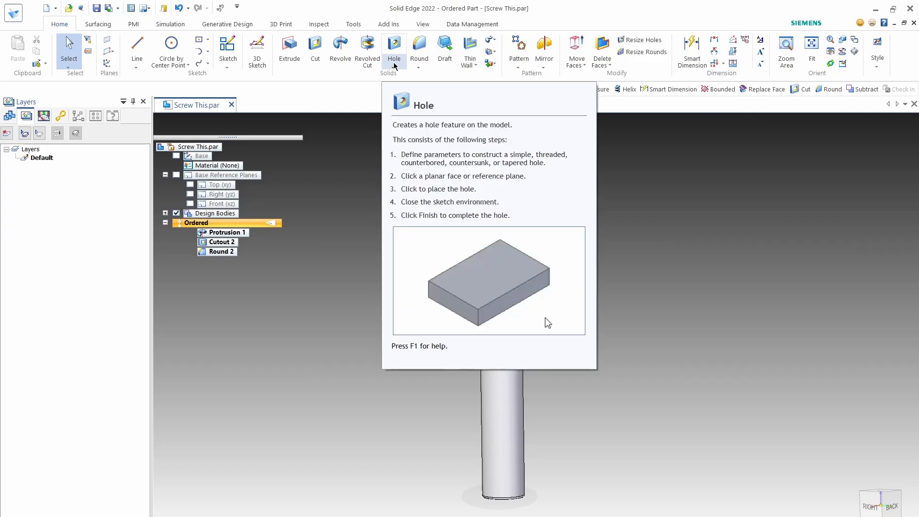
- Start a Thread feature using the ISO Metric standard and accept its thread options
left_click(395, 67)
left_click(402, 90)
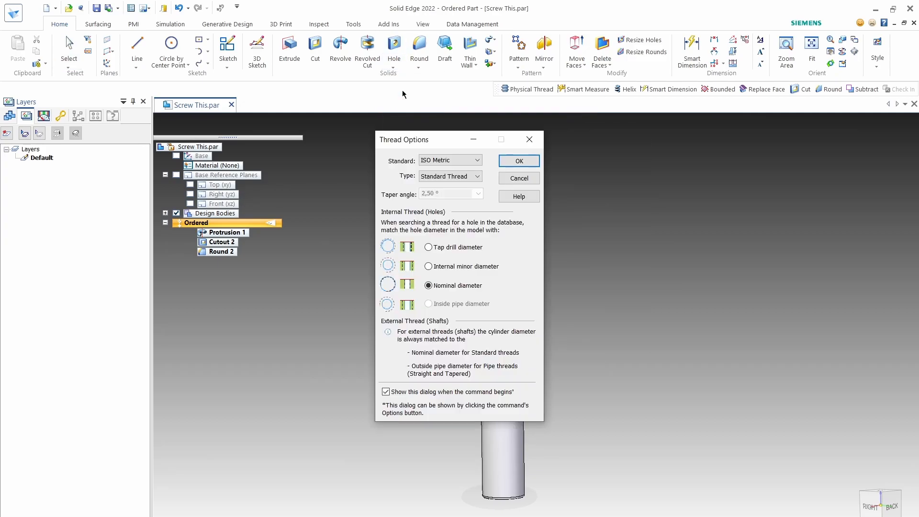
left_click_drag(420, 143, 322, 194)
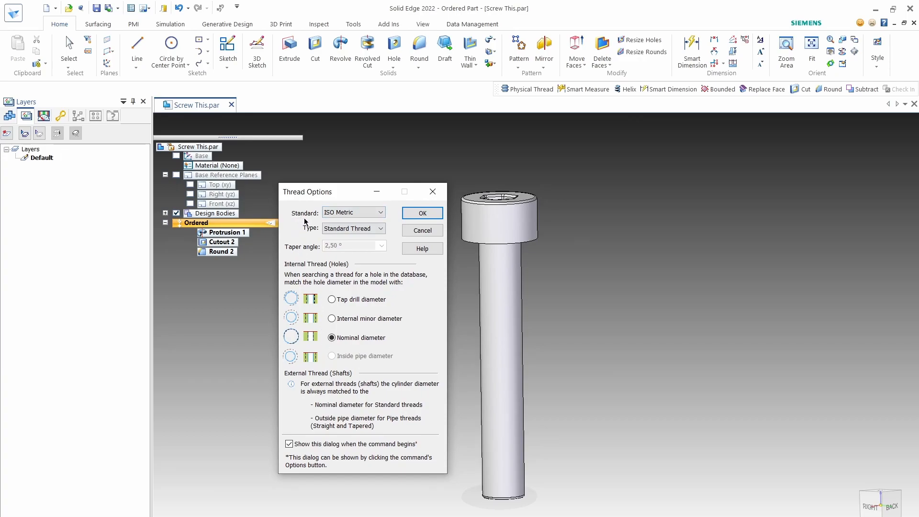
left_click(340, 213)
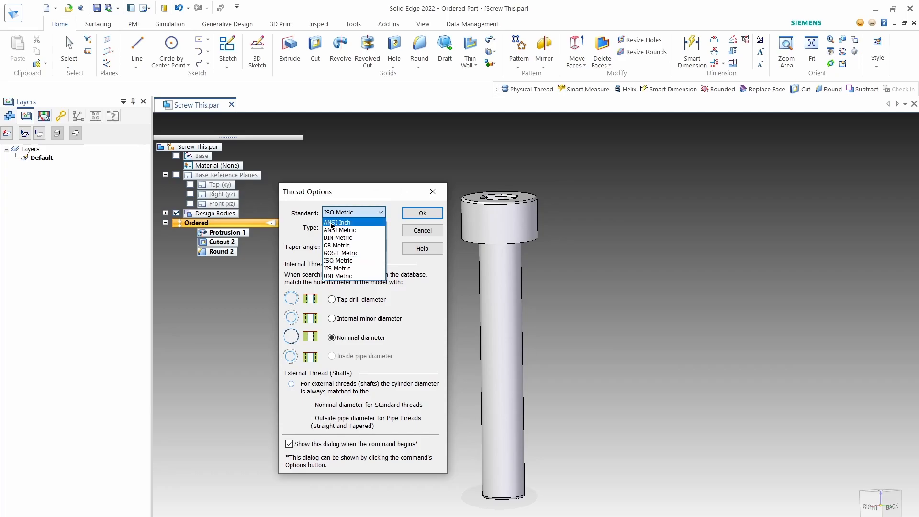
left_click(360, 262)
key("Return")
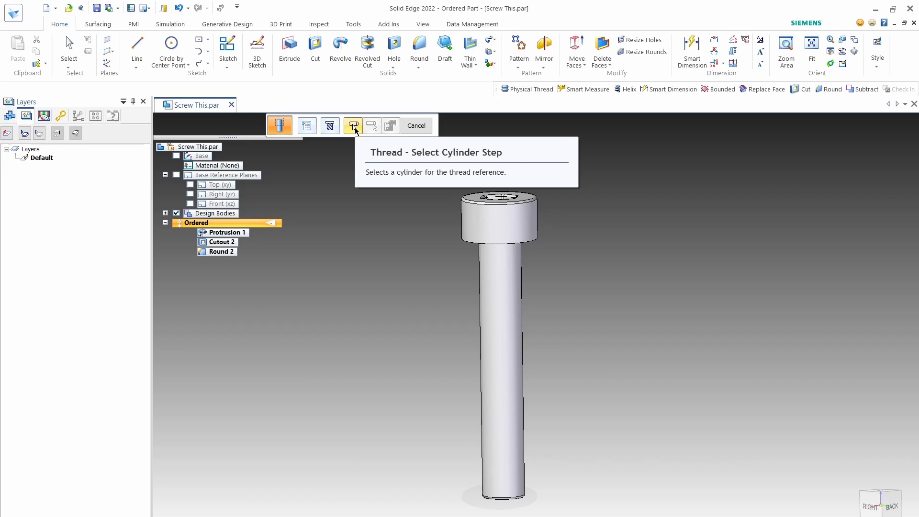
- Select the screw shank as the thread cylinder, starting at its end beneath the head, and set the offset to 5 mm
left_click(488, 283)
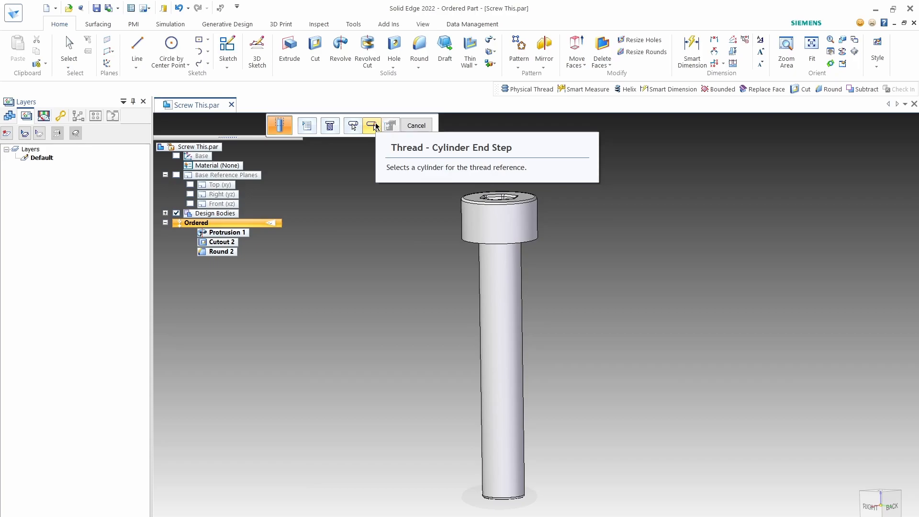
scroll(637, 325, "up", 1)
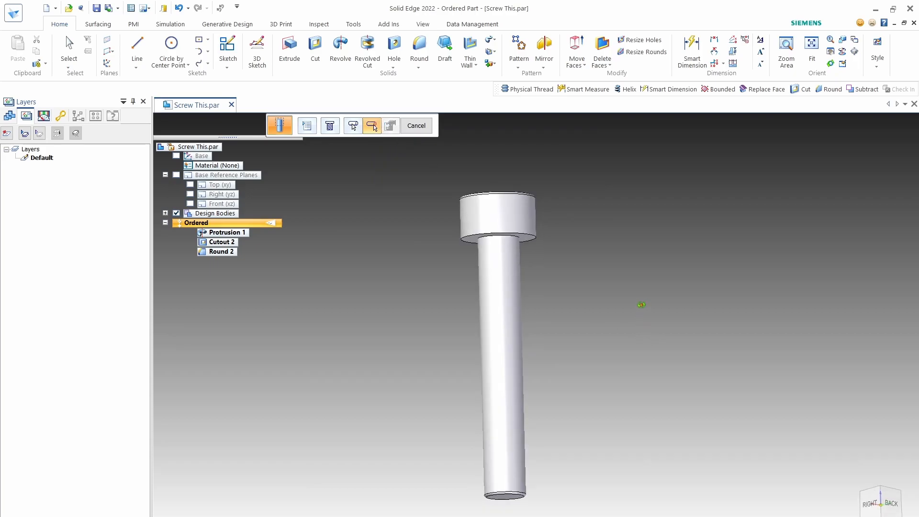
scroll(498, 238, "up", 3)
left_click(498, 238)
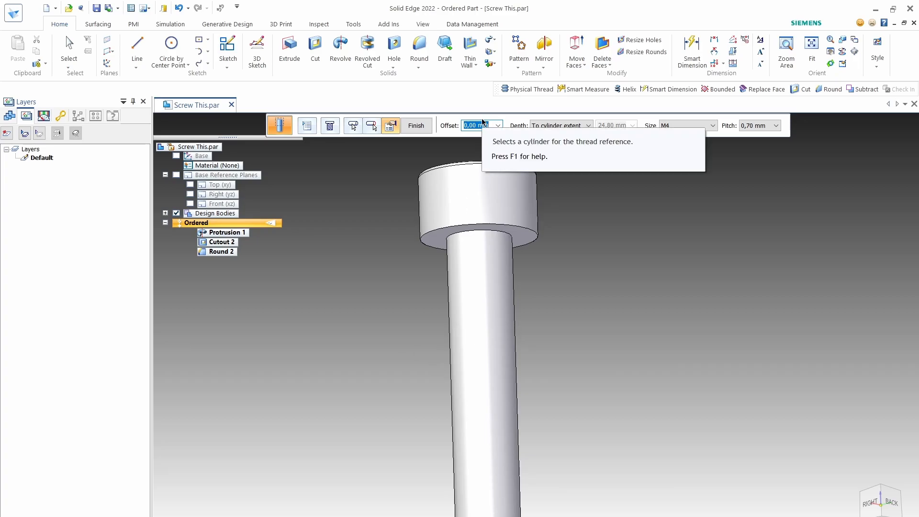
type("5")
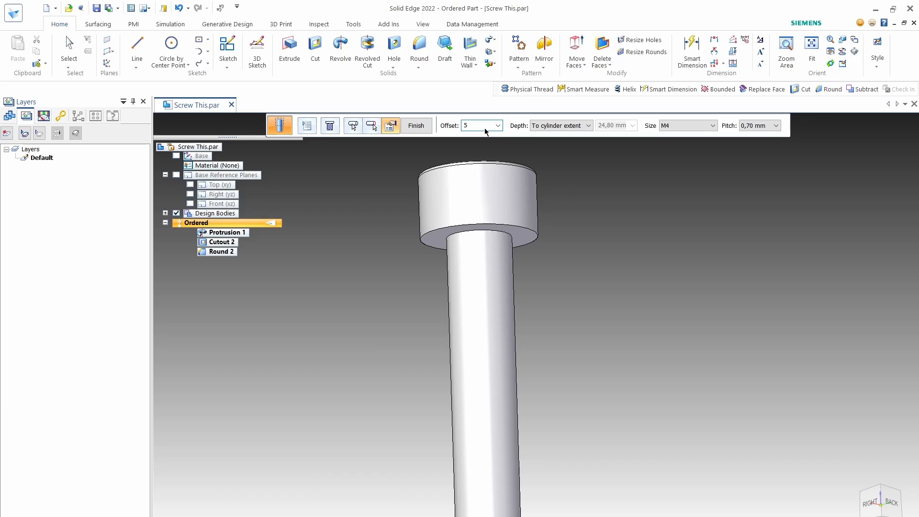
key("Return")
- Set the thread size to M4 with a 0.70 mm pitch, complete the thread and leave the command
left_click(691, 128)
scroll(509, 256, "down", 5)
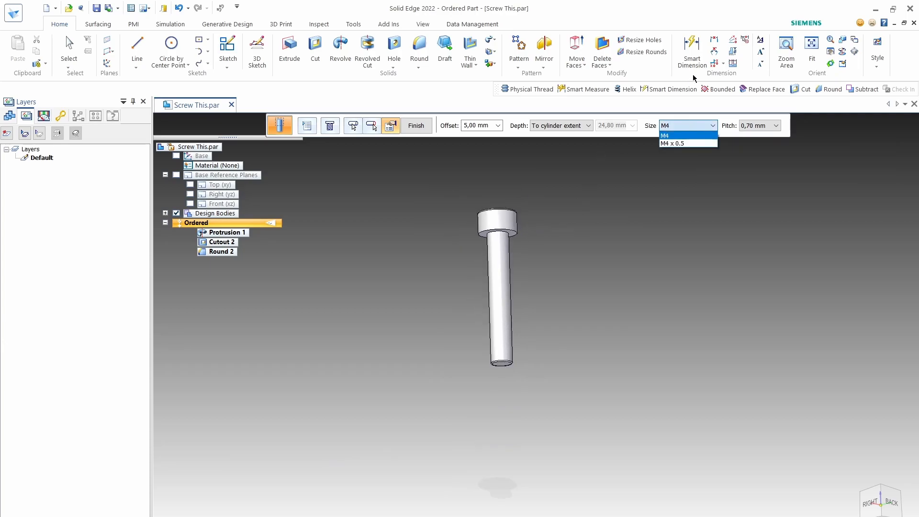
scroll(569, 199, "down", 3)
scroll(624, 167, "up", 3)
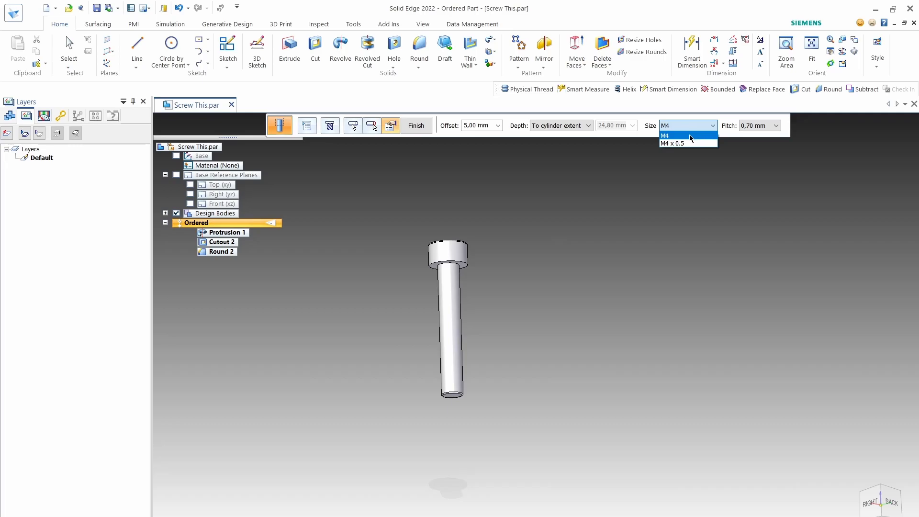
left_click(688, 136)
left_click(765, 126)
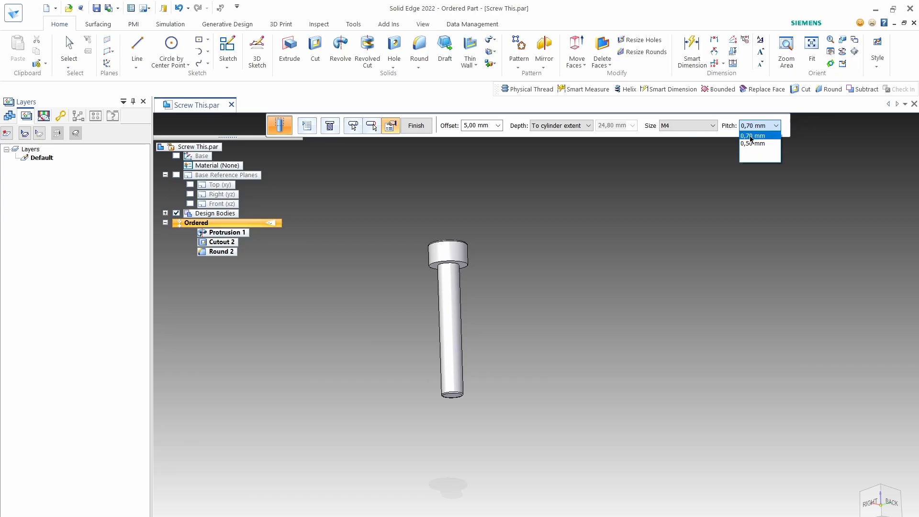
left_click(754, 137)
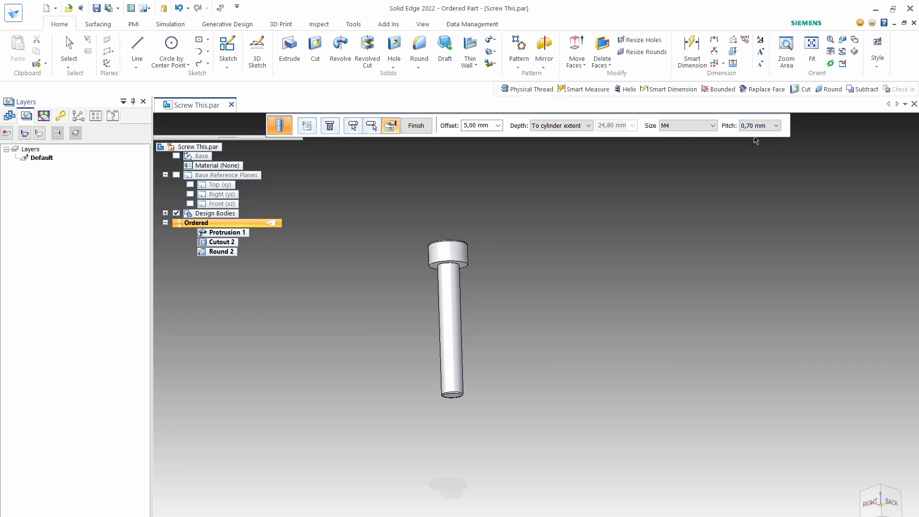
left_click(421, 129)
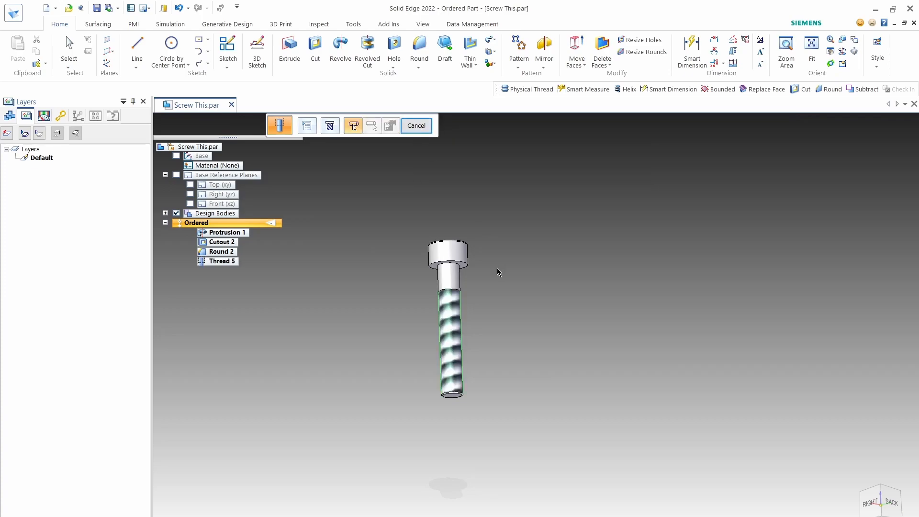
middle_click_drag(502, 275, 585, 293, "shift")
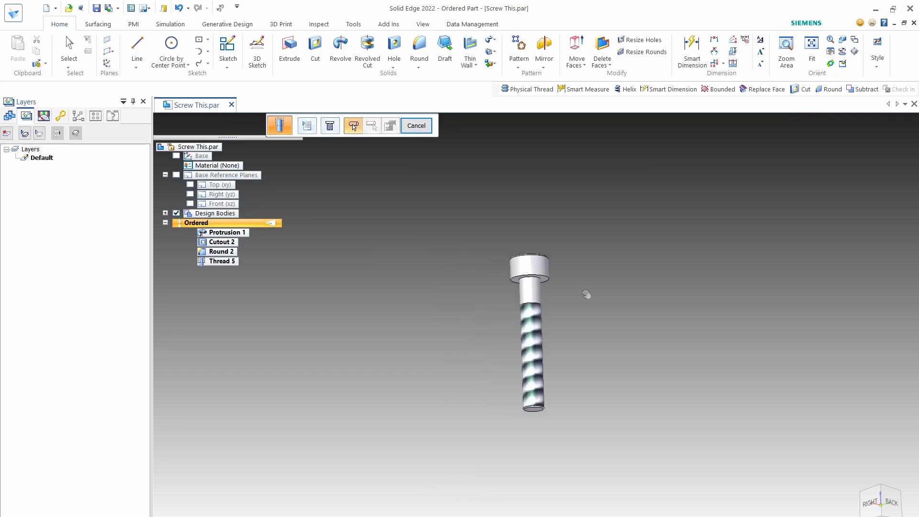
left_click(414, 125)
scroll(570, 359, "up", 3)
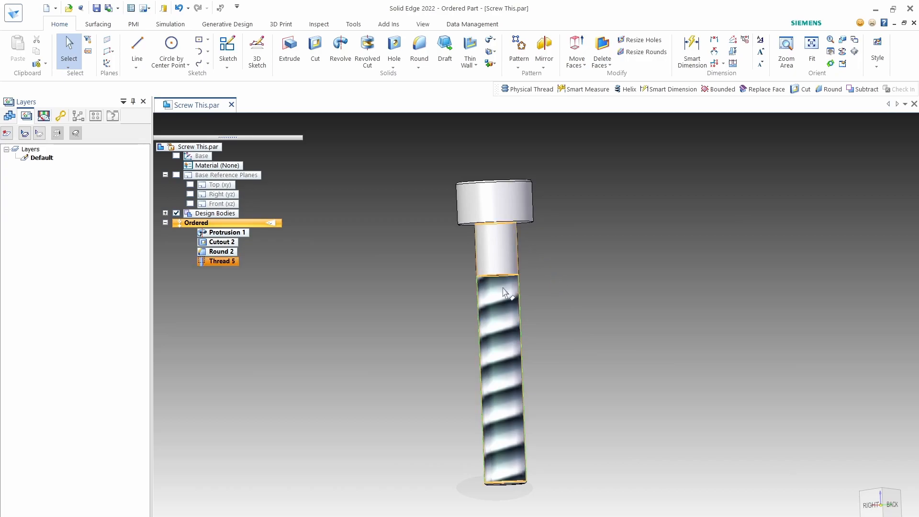
- Convert the shank's thread into modelled geometry with the Physical Thread command, applying it to all threads
left_click(276, 26)
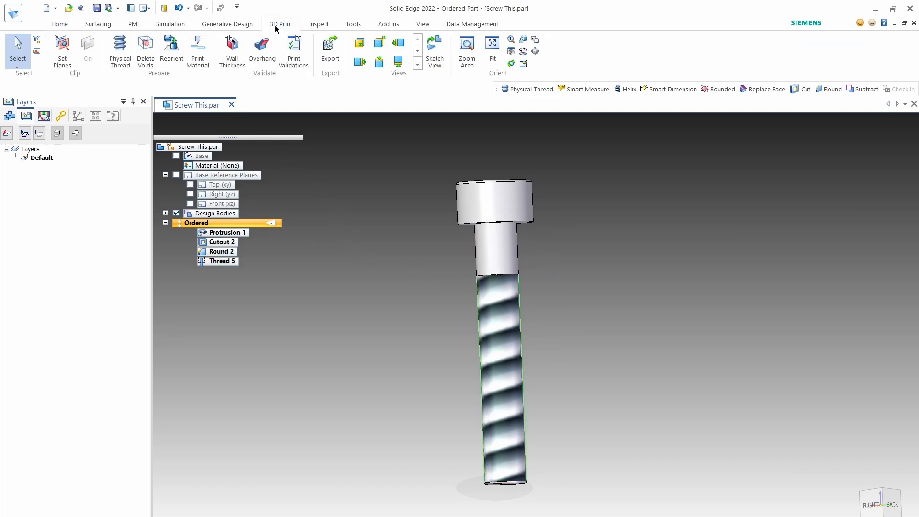
left_click(123, 47)
key("Return")
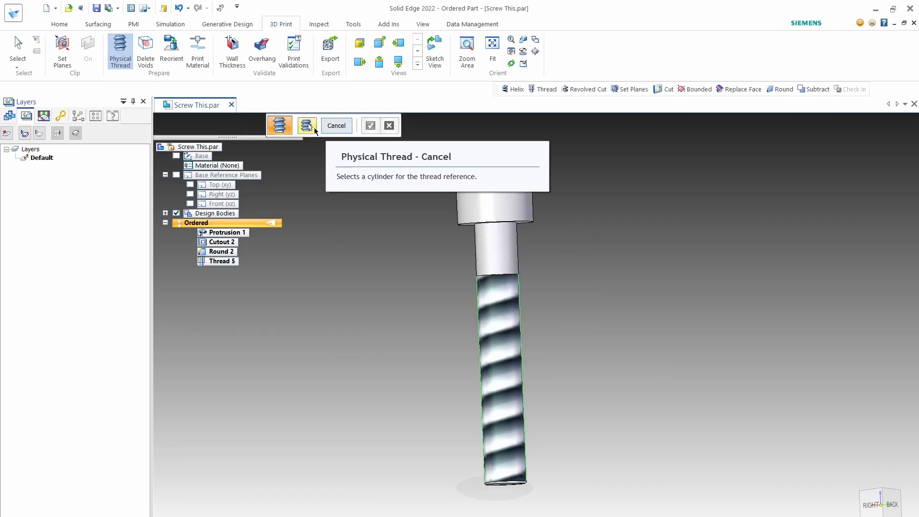
left_click(310, 128)
left_click(366, 124)
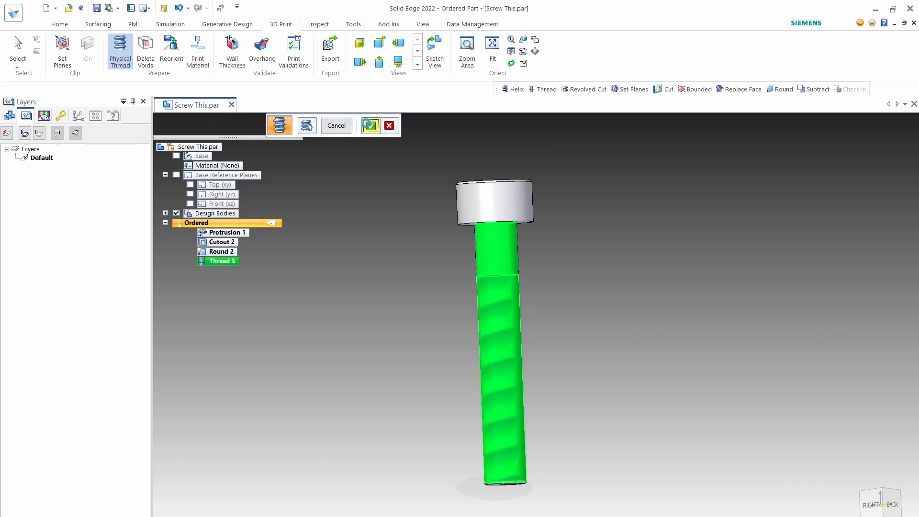
left_click(368, 150)
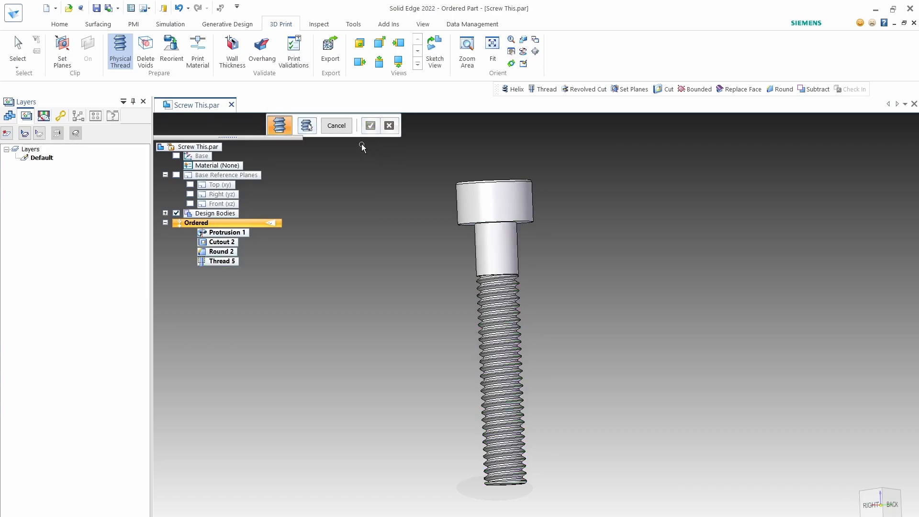
left_click(333, 126)
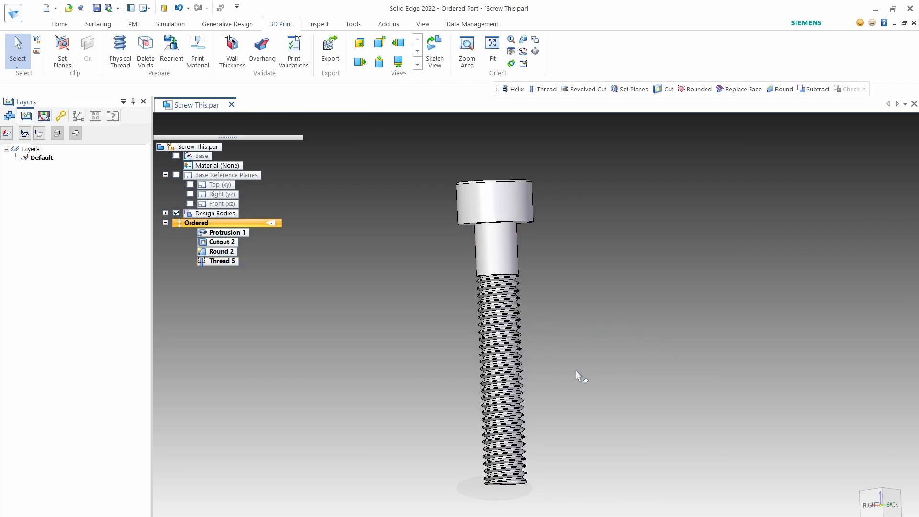
left_click(64, 27)
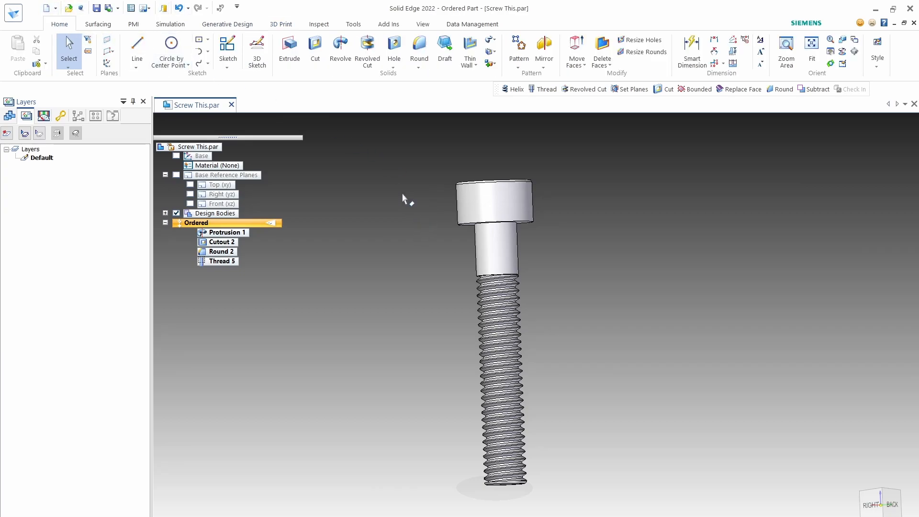
left_click(491, 39)
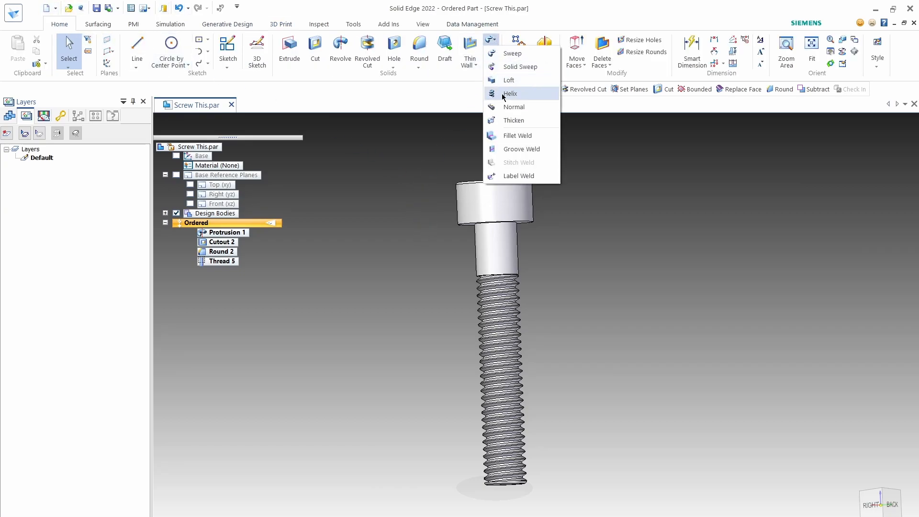
left_click(364, 279)
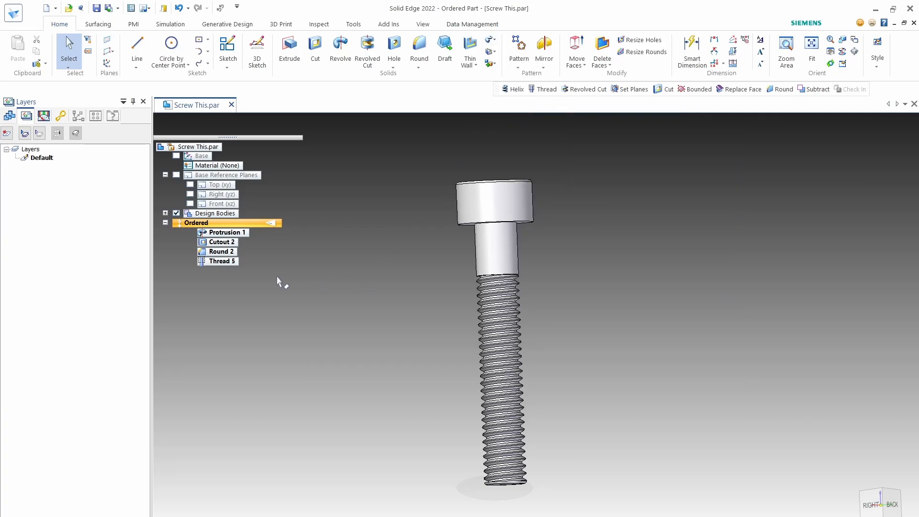
- Suppress the thread feature on the screw shank and clear the selection
right_click(215, 262)
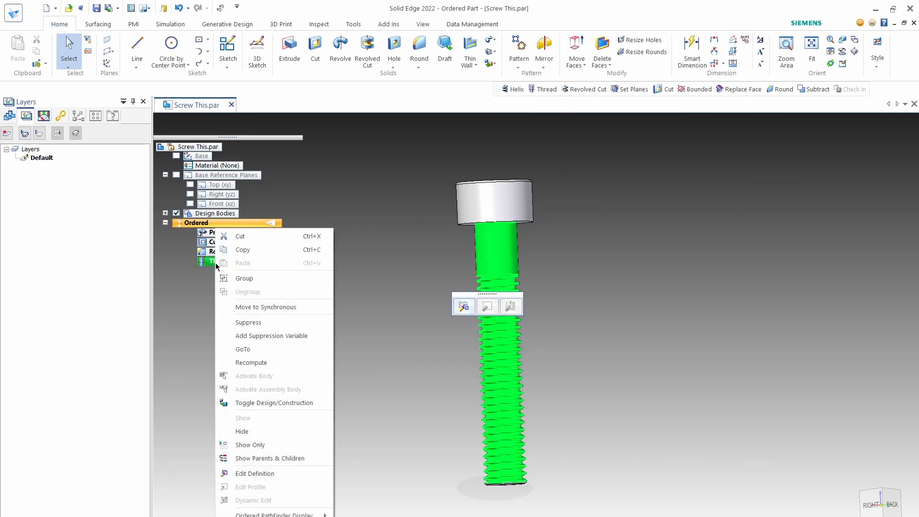
left_click(248, 322)
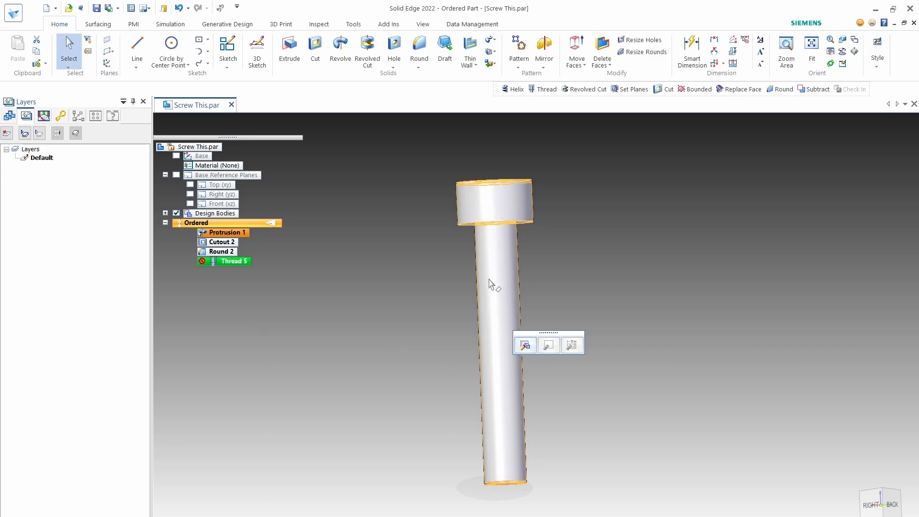
key("Escape")
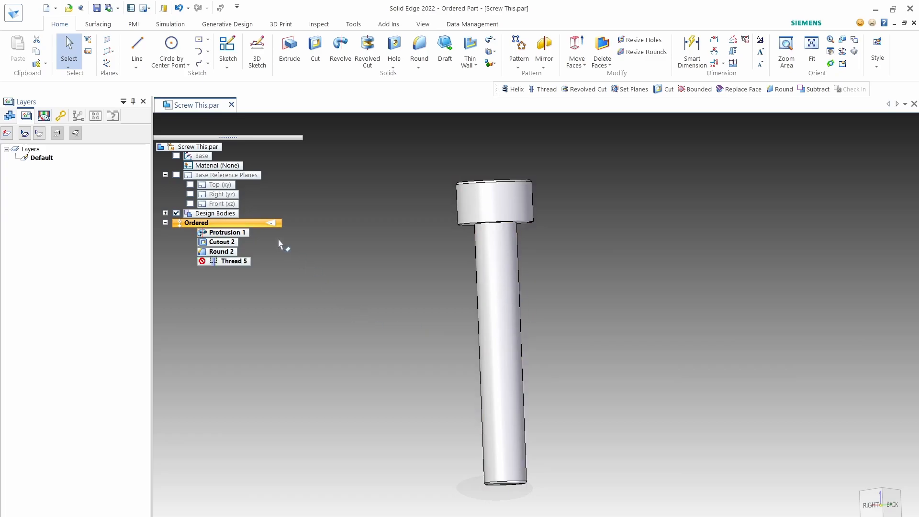
- Show all three base reference planes around the screw
left_click(176, 175)
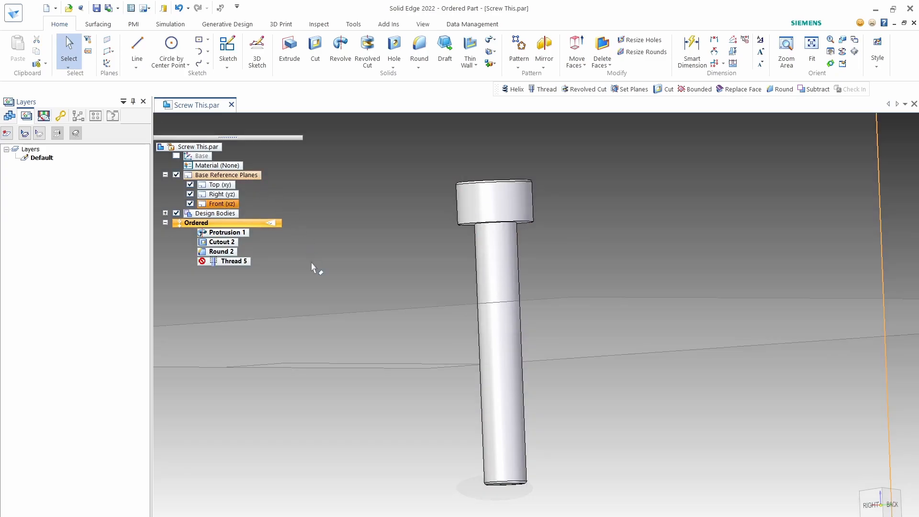
scroll(324, 302, "down", 5)
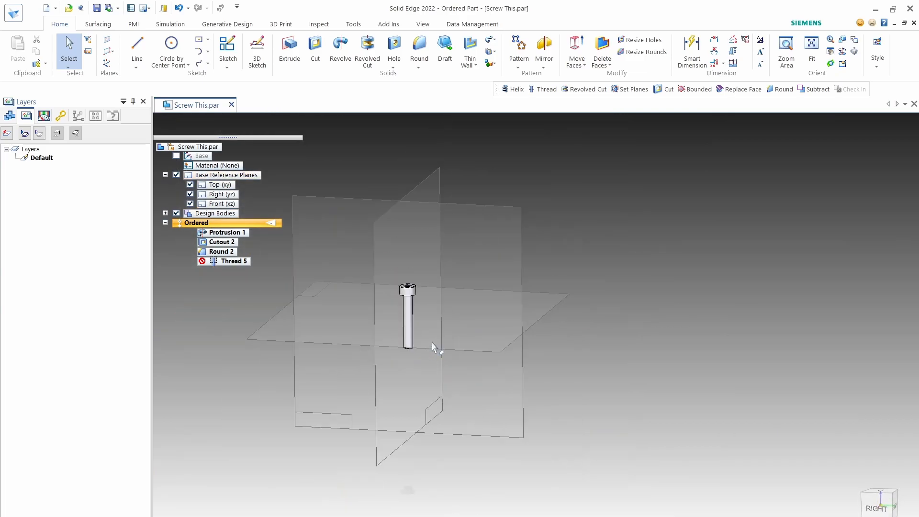
scroll(619, 258, "up", 3)
- Start a Helix protrusion and open its sketch on the Right (yz) reference plane
left_click(493, 40)
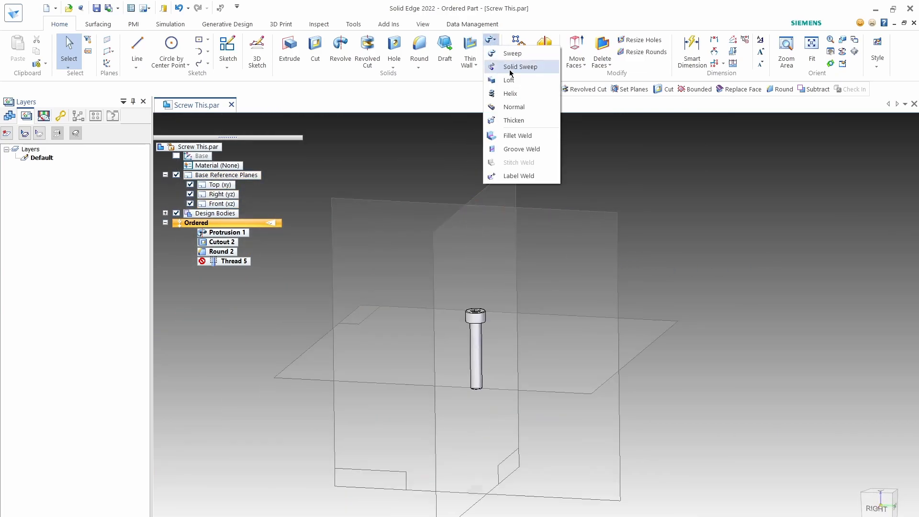
left_click(511, 93)
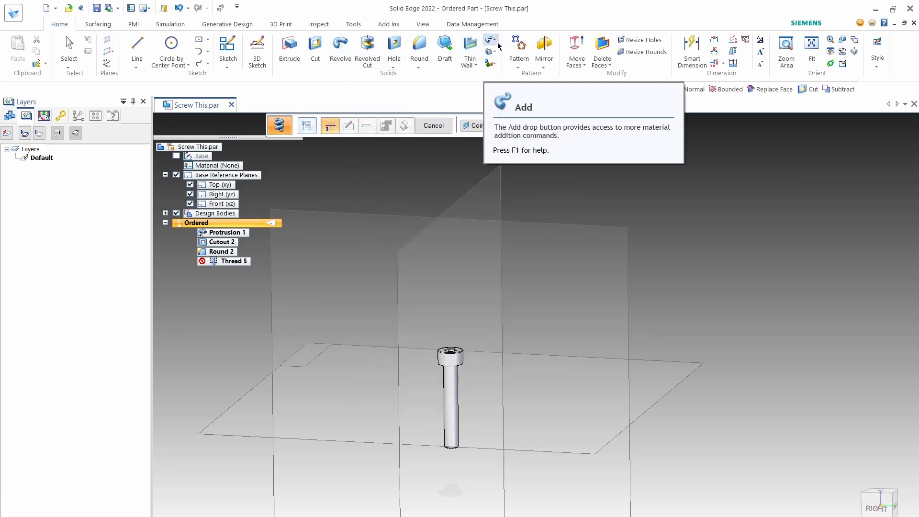
scroll(579, 189, "up", 1)
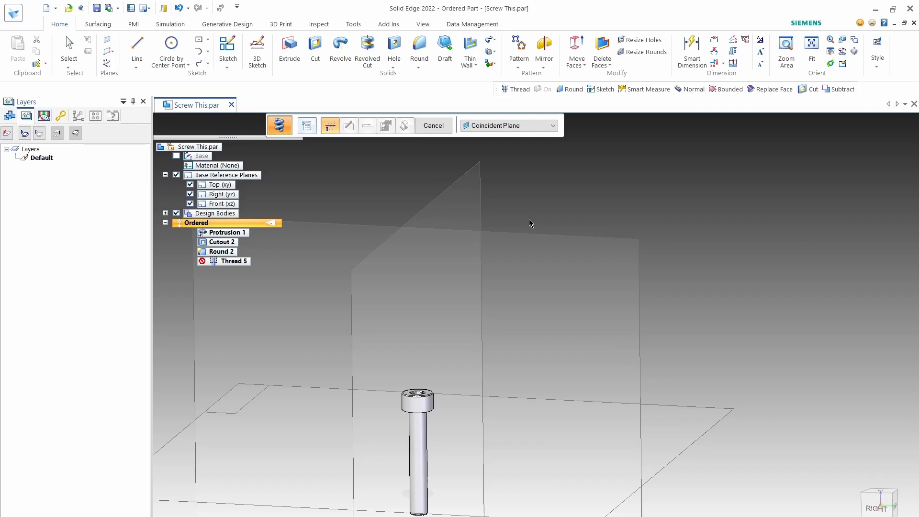
scroll(563, 204, "down", 1)
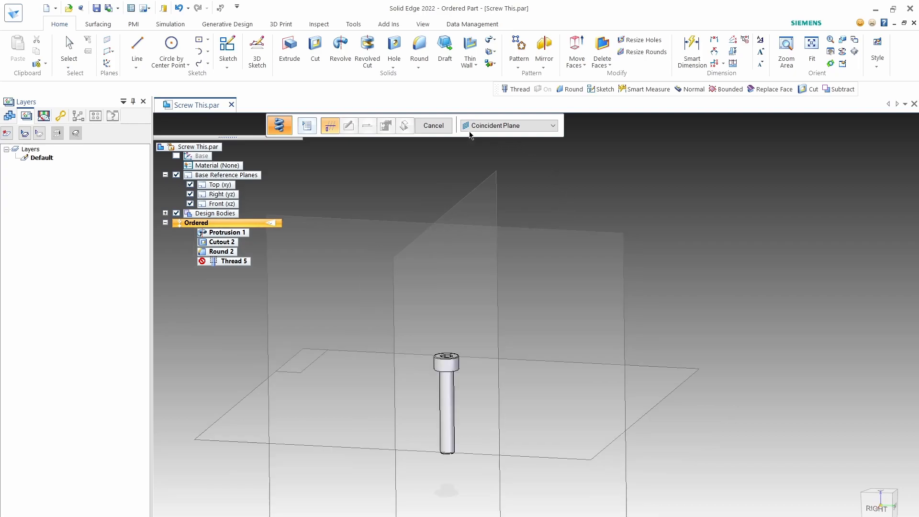
scroll(550, 182, "up", 1)
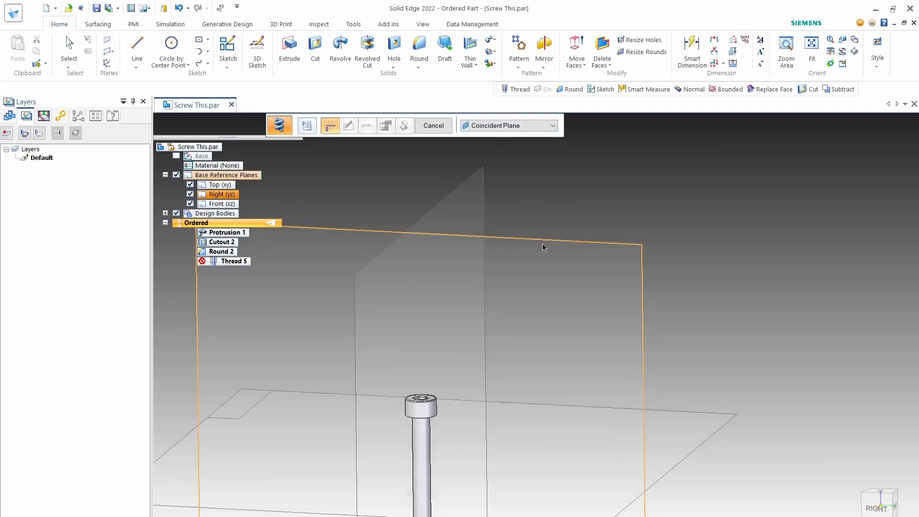
left_click(542, 243)
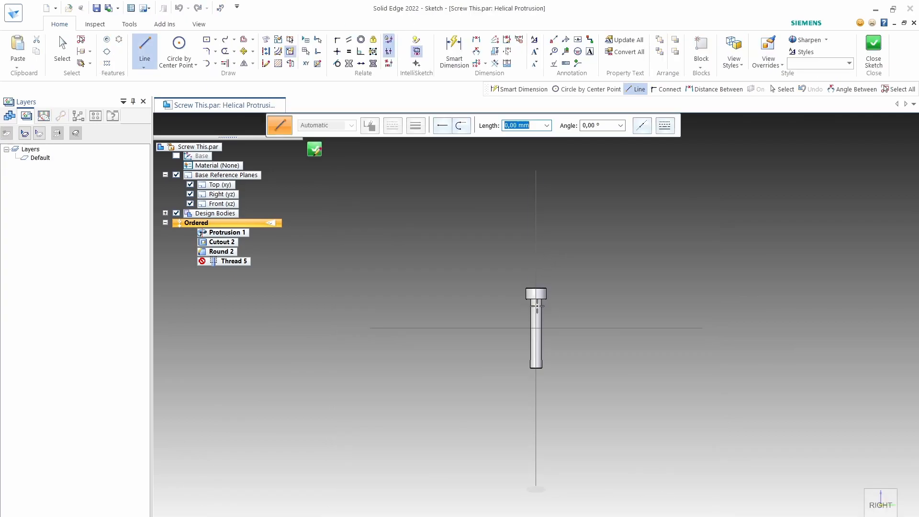
- Draw a closed triangular thread profile below the screw head, with its base about 1.3 mm long on the shank's edge
scroll(540, 306, "up", 3)
scroll(539, 306, "up", 1)
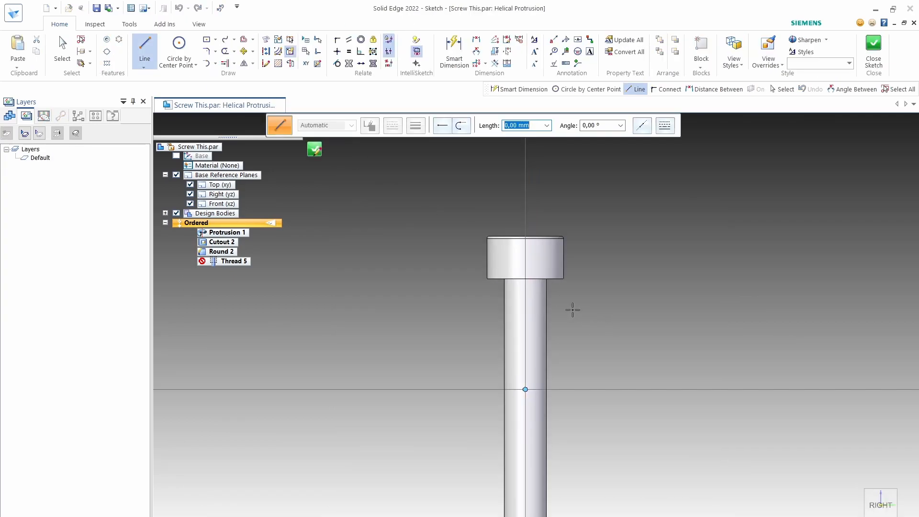
scroll(560, 312, "up", 2)
scroll(551, 316, "up", 1)
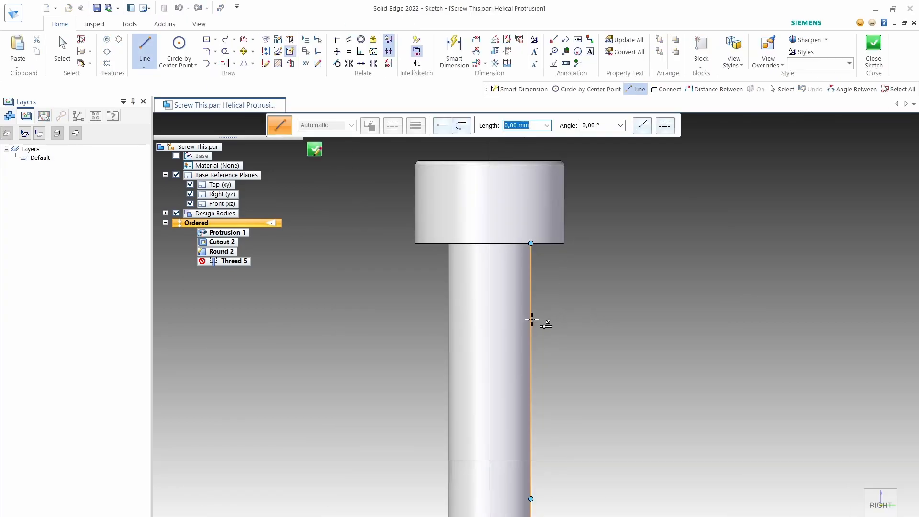
left_click(532, 319)
left_click(560, 329)
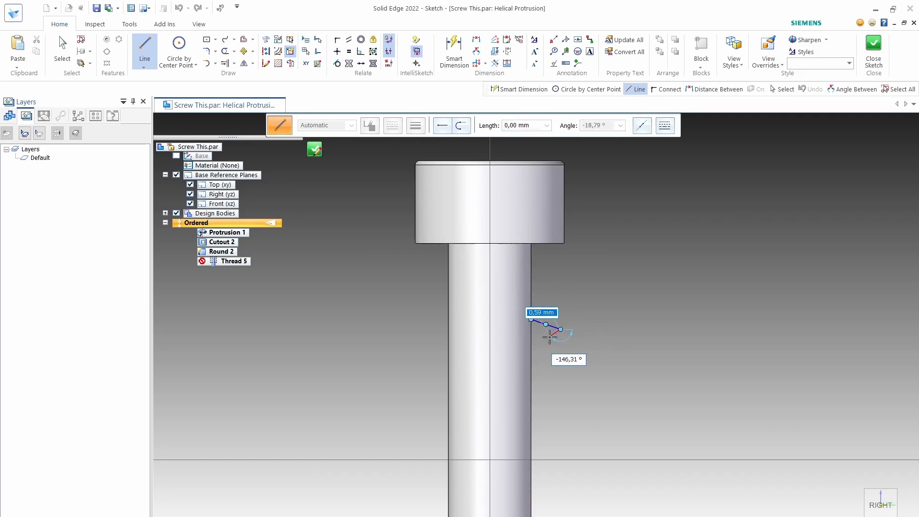
left_click(531, 346)
left_click(531, 319)
- Draw a short vertical line crossing the triangle's two slanted sides just inside its outer tip
scroll(572, 326, "up", 2)
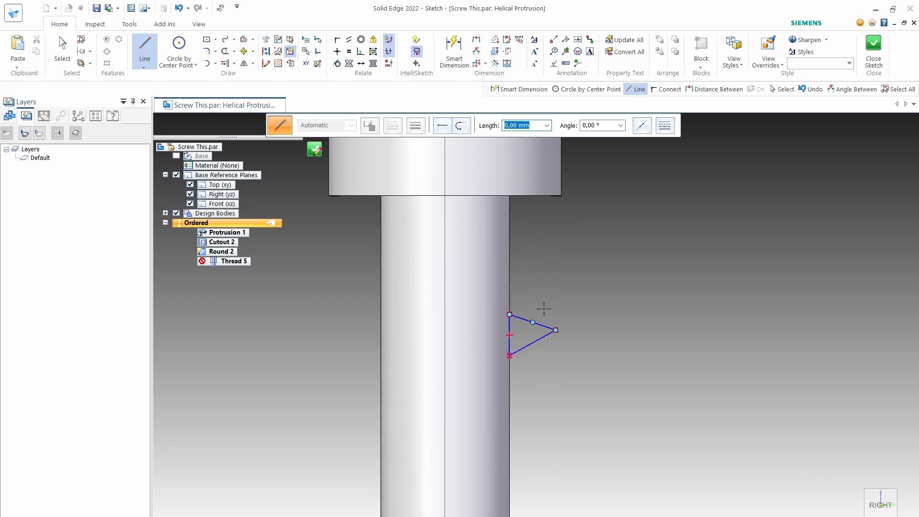
scroll(543, 357, "up", 3)
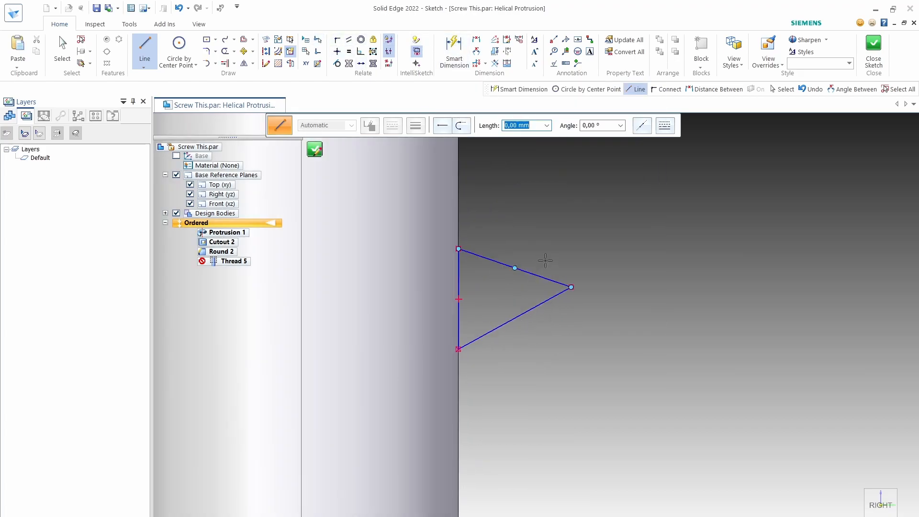
left_click(545, 260)
left_click(545, 340)
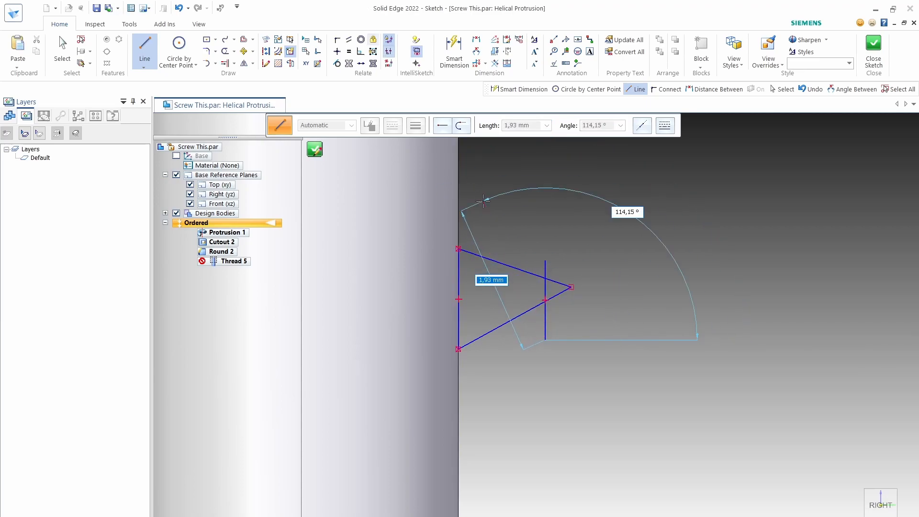
key("Escape")
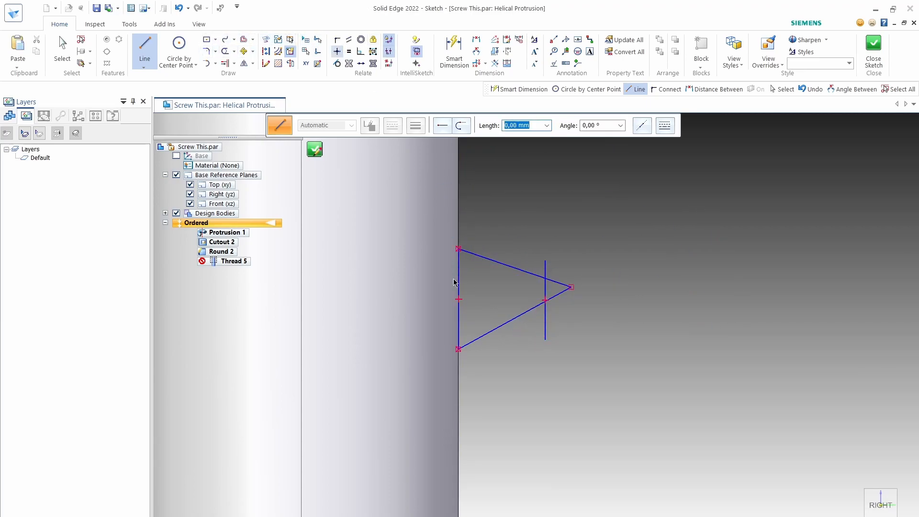
- Align the midpoints of the triangle's base and the short vertical line with a horizontal relation
key("Escape")
left_click(458, 297)
left_click(544, 300)
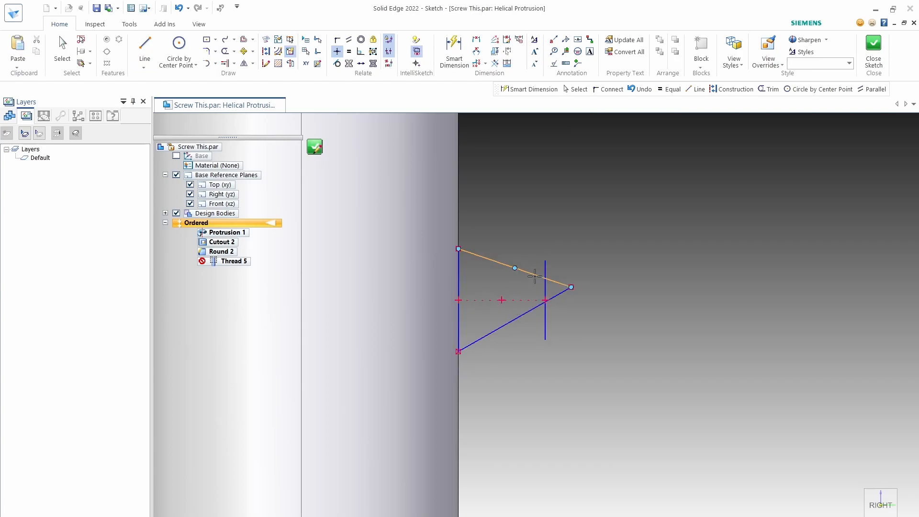
- Dimension the triangle's base along the shank and set it to 1 mm
scroll(533, 278, "up", 2)
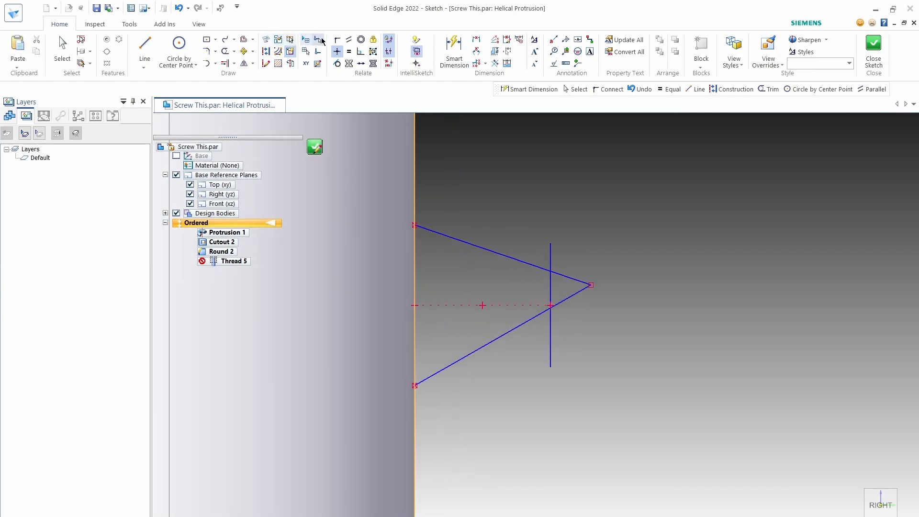
left_click(454, 50)
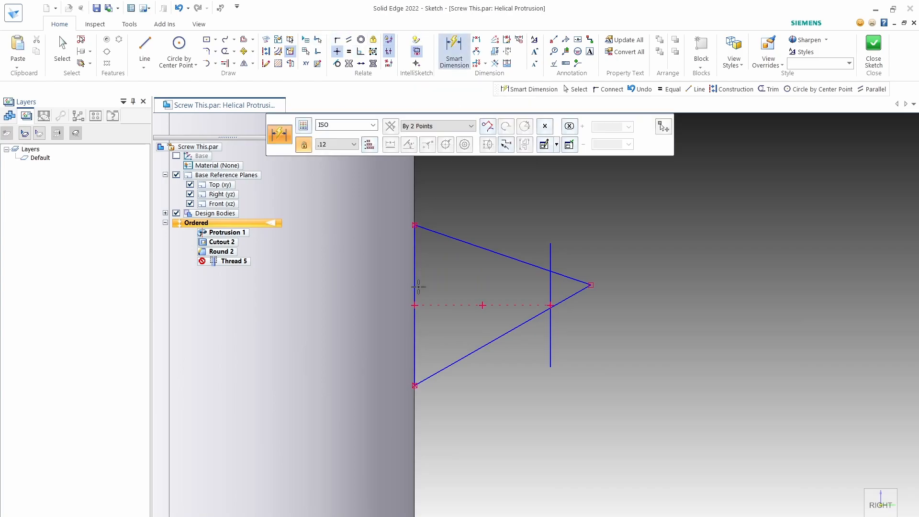
left_click(415, 286)
left_click(358, 281)
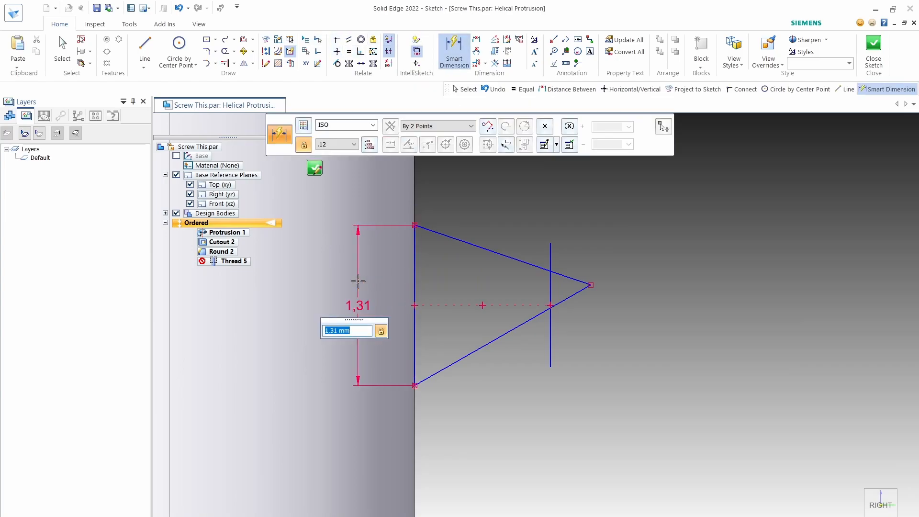
type("1")
key("Return")
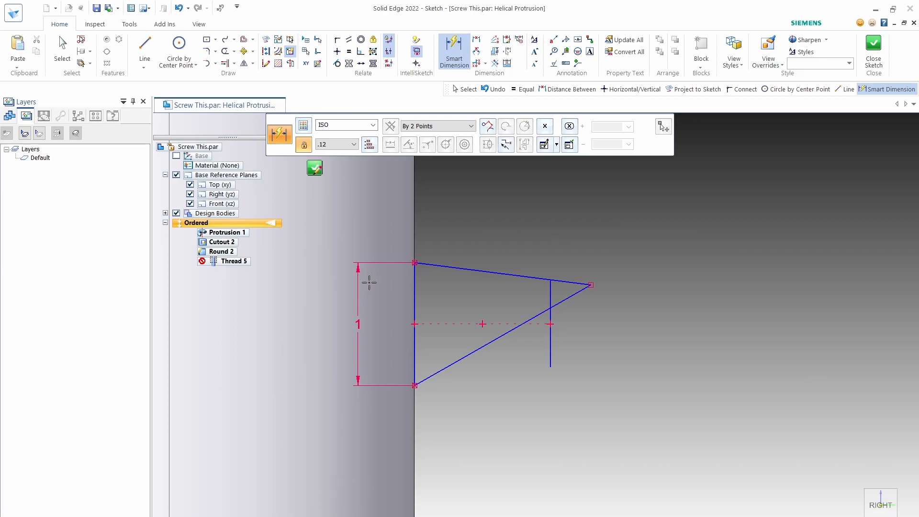
- Dimension the short vertical line near the tip and set its length to 0.09 mm
scroll(601, 293, "up", 3)
left_click(524, 283)
left_click(635, 295)
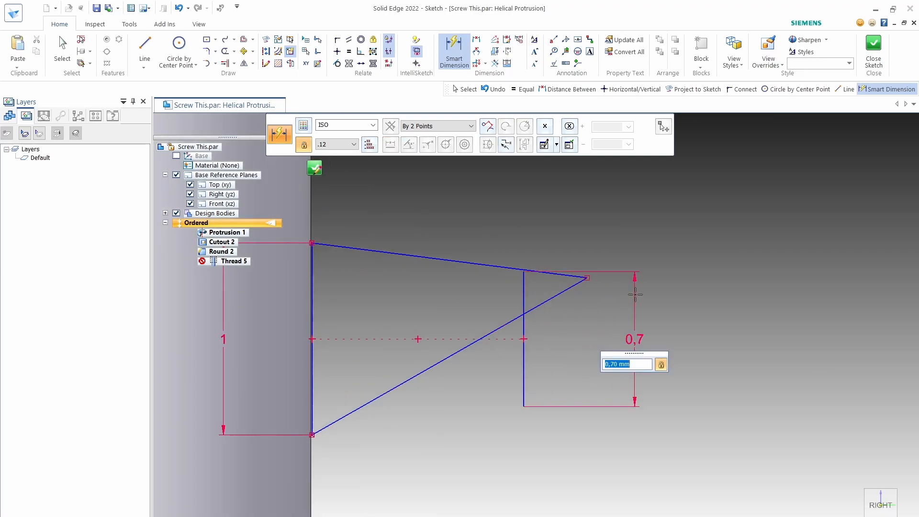
type("0,09")
key("Return")
- Connect the short line's upper and lower endpoints to the triangle's corresponding slanted sides
left_click(338, 40)
scroll(536, 338, "up", 1)
left_click(521, 329)
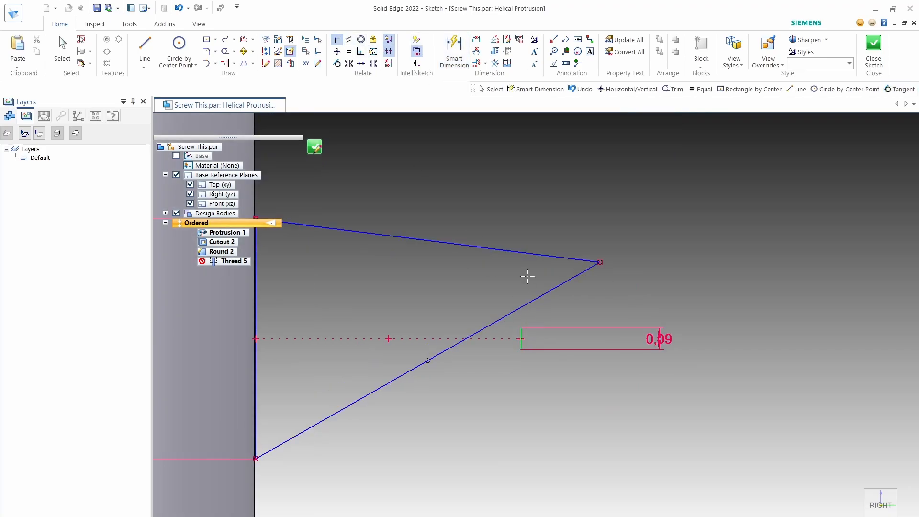
left_click(544, 255)
scroll(577, 299, "down", 3)
scroll(696, 301, "up", 5)
scroll(699, 293, "down", 4)
scroll(460, 301, "up", 1)
left_click(438, 303)
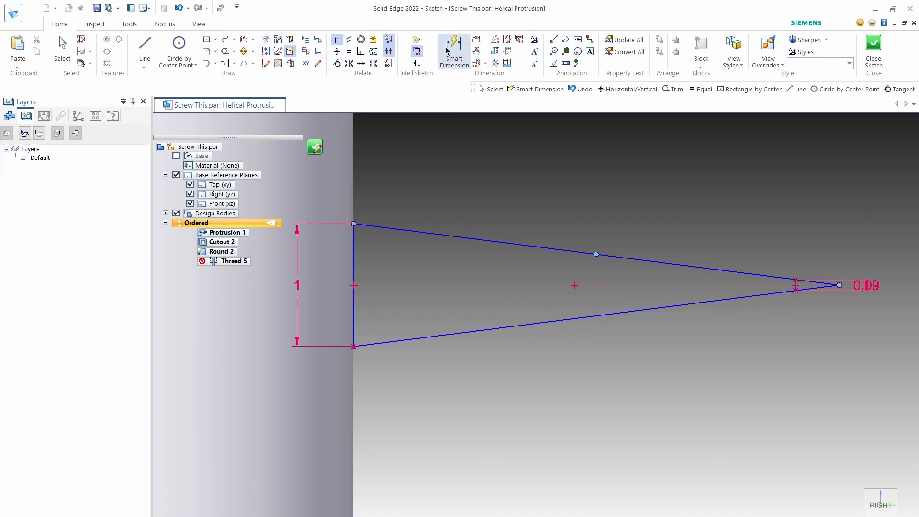
- Add an angle dimension between the triangle's two slanted sides and set it to 60°
left_click(465, 52)
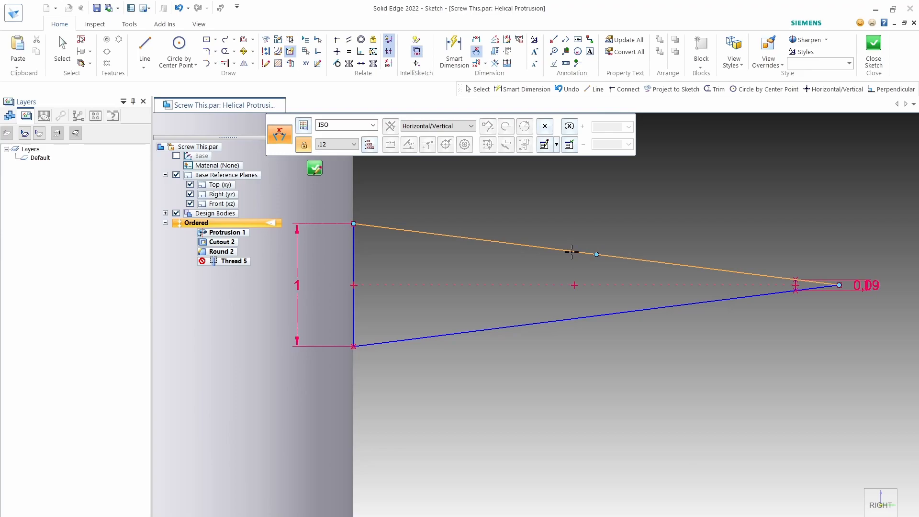
left_click(570, 315)
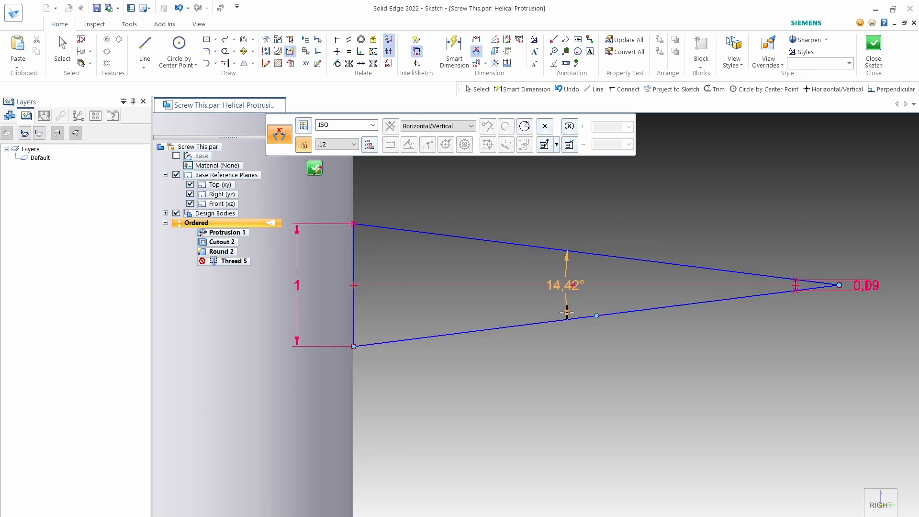
left_click(530, 305)
type("6")
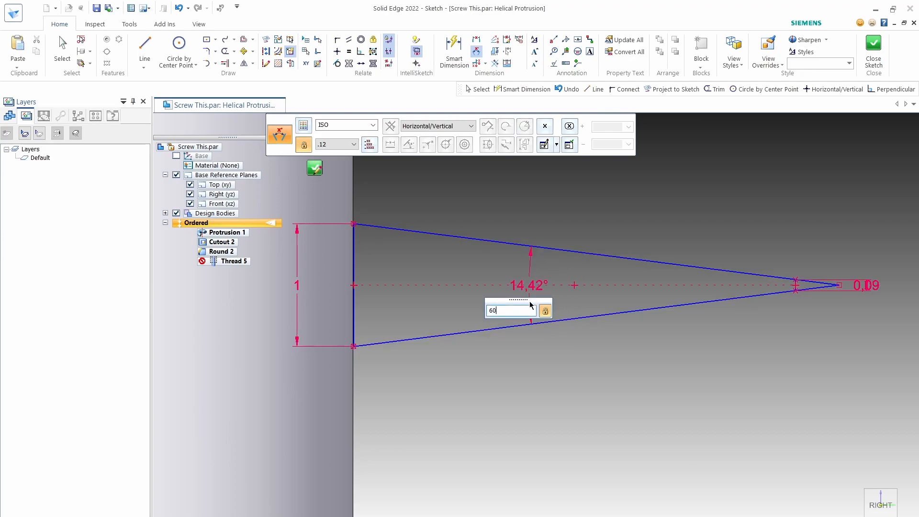
type("0")
key("Return")
- Trim away the triangle's tip beyond the short vertical line to leave a flat-crested profile
scroll(398, 286, "up", 2)
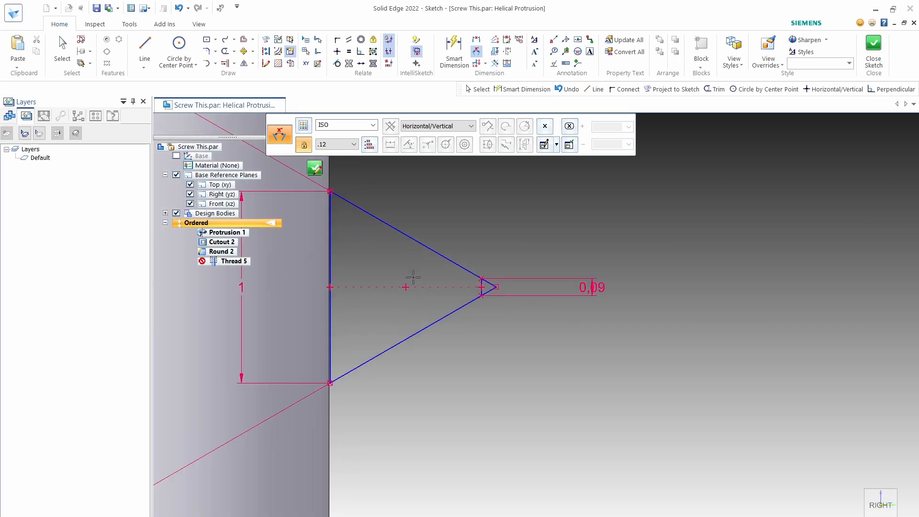
scroll(406, 279, "down", 3)
scroll(242, 311, "down", 2)
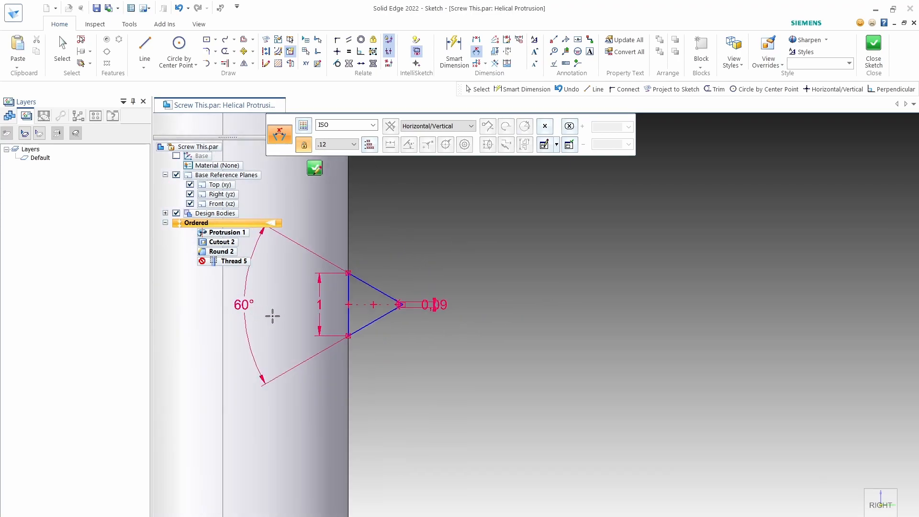
scroll(382, 308, "up", 4)
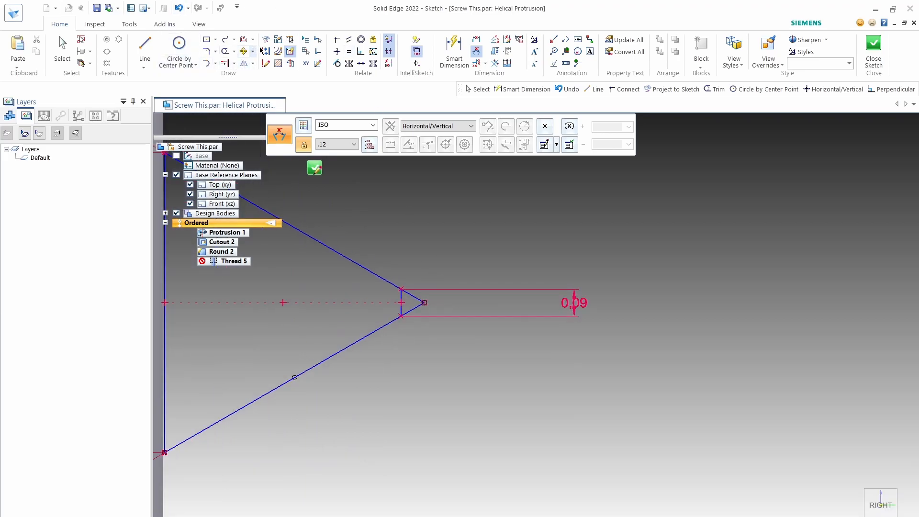
left_click(225, 51)
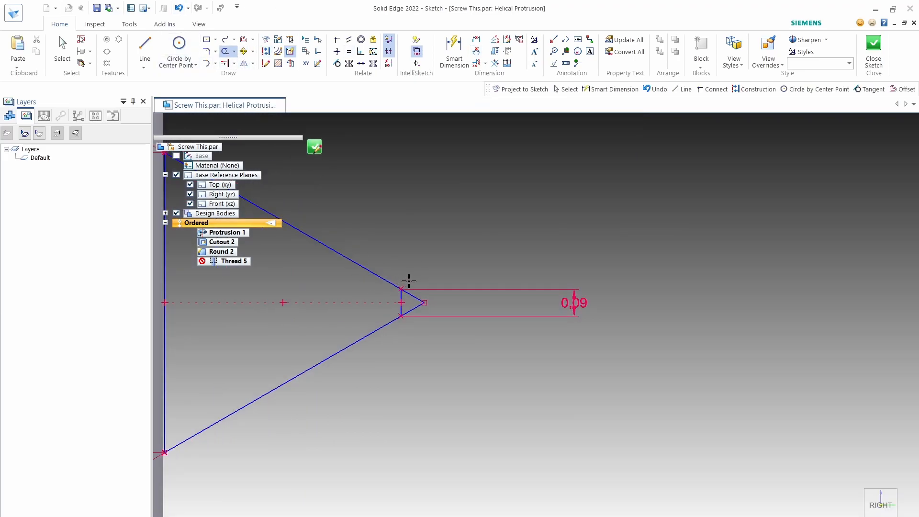
left_click_drag(409, 331, 408, 331)
scroll(582, 274, "down", 5)
scroll(490, 248, "up", 3)
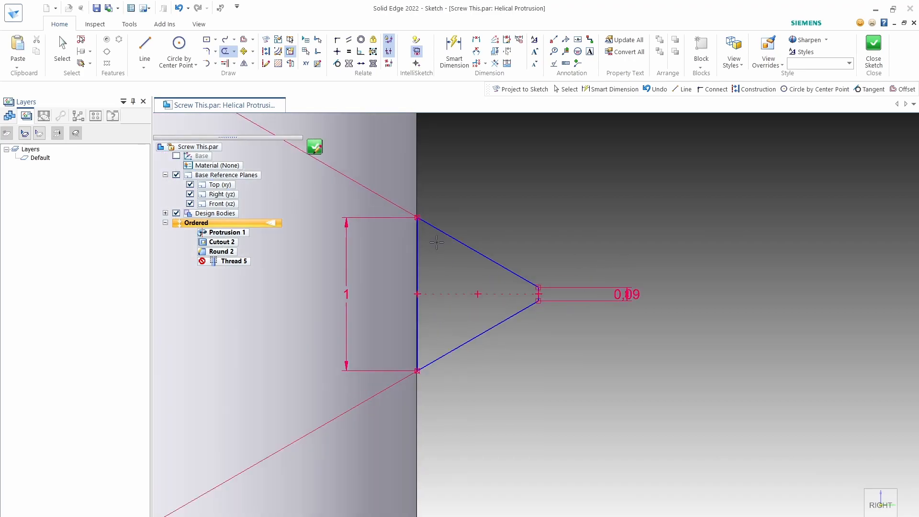
- Dimension the vertical distance from the screw head's underside to the profile's upper base corner and set it to 5 mm
scroll(566, 287, "down", 5)
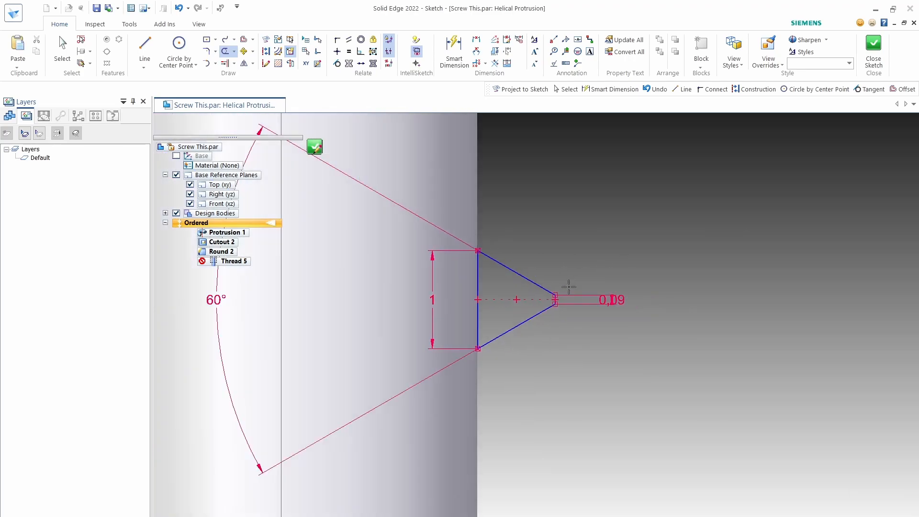
scroll(585, 281, "down", 3)
scroll(583, 246, "up", 2)
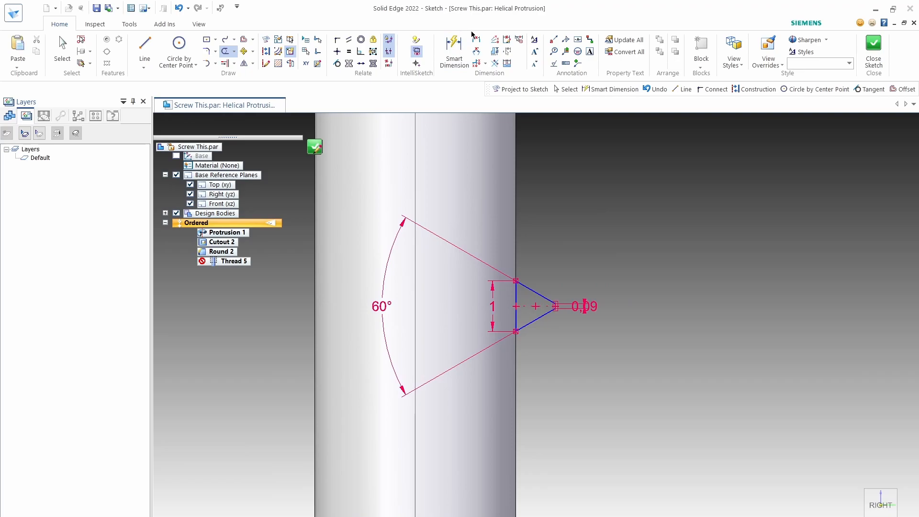
left_click(477, 41)
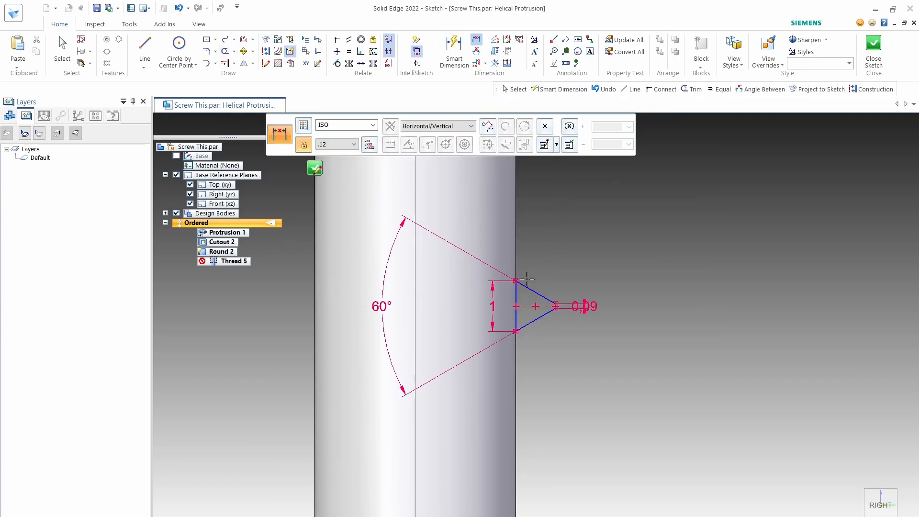
left_click(516, 281)
middle_click_drag(552, 235, 548, 349, "shift")
left_click(512, 194)
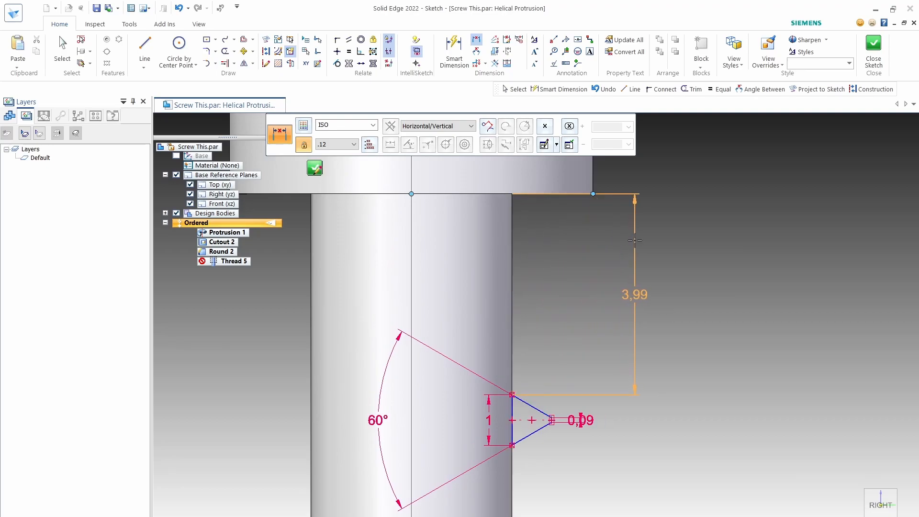
left_click(634, 241)
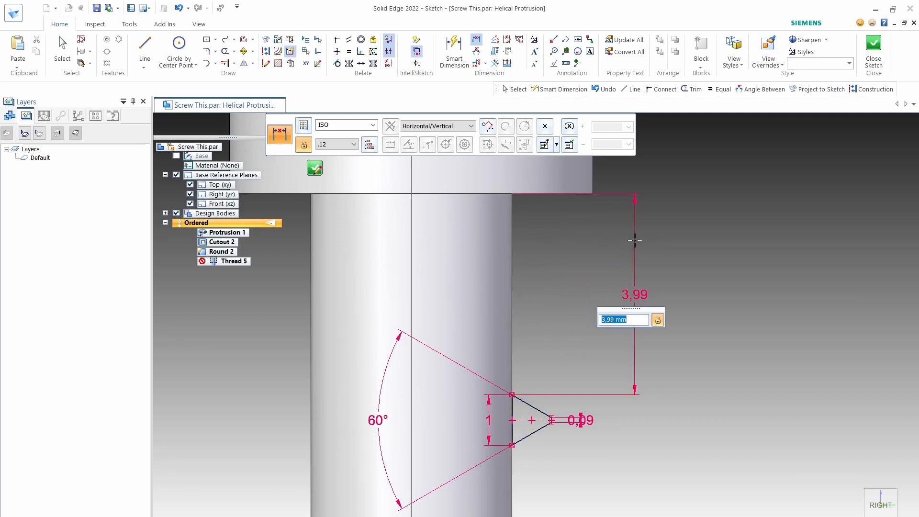
type("5")
key("Return")
scroll(570, 228, "down", 5)
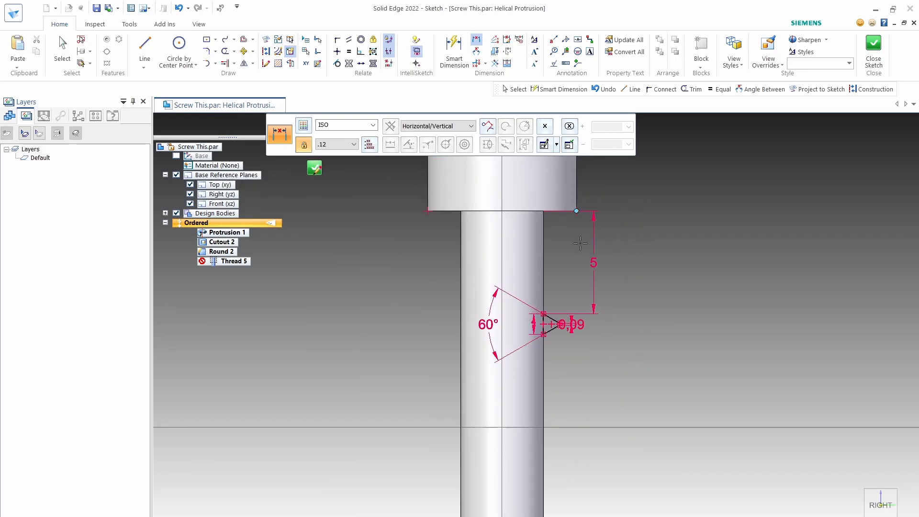
- Draw a vertical line along the shank's centreline from the bottom edge's midpoint up to roughly the thread profile's height
scroll(558, 219, "down", 2)
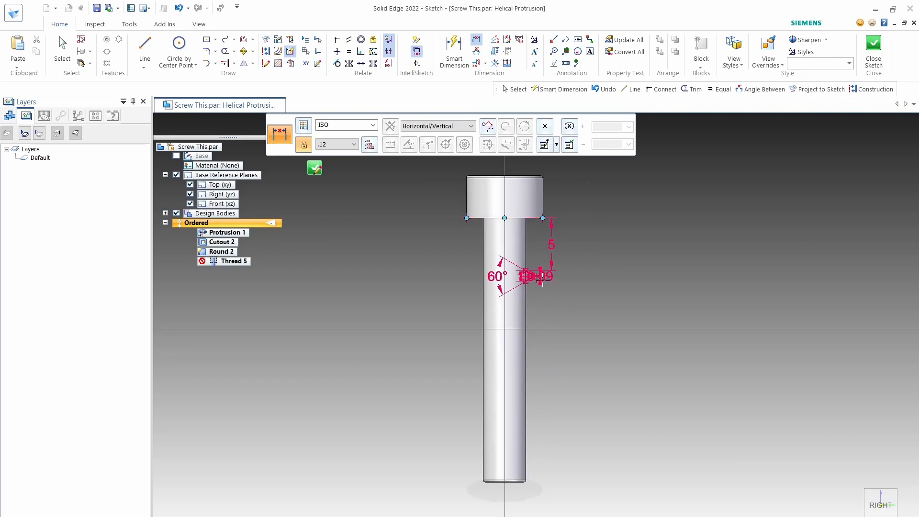
scroll(539, 276, "up", 4)
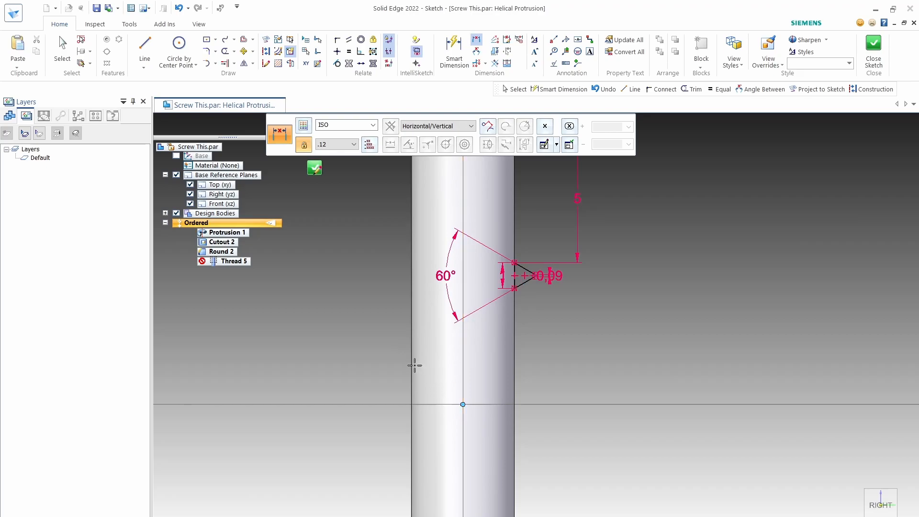
scroll(658, 293, "down", 3)
scroll(436, 236, "down", 2)
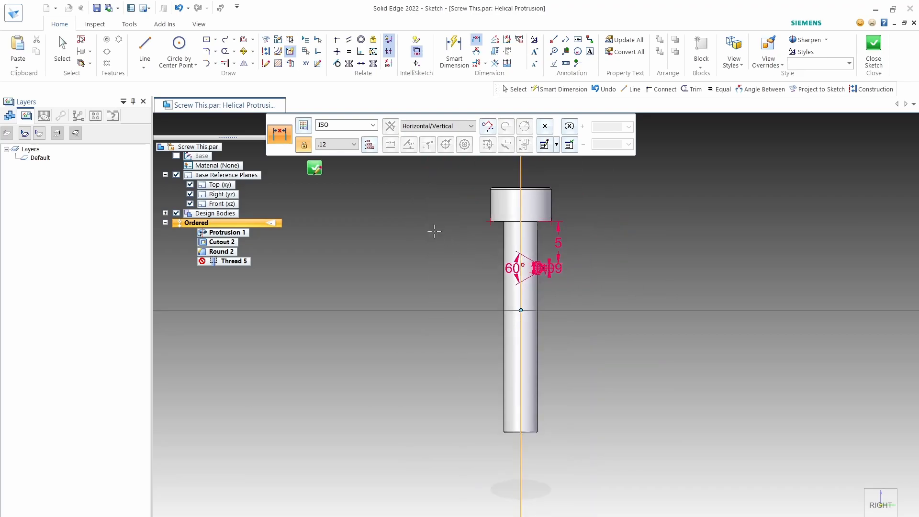
left_click(145, 45)
scroll(523, 420, "up", 4)
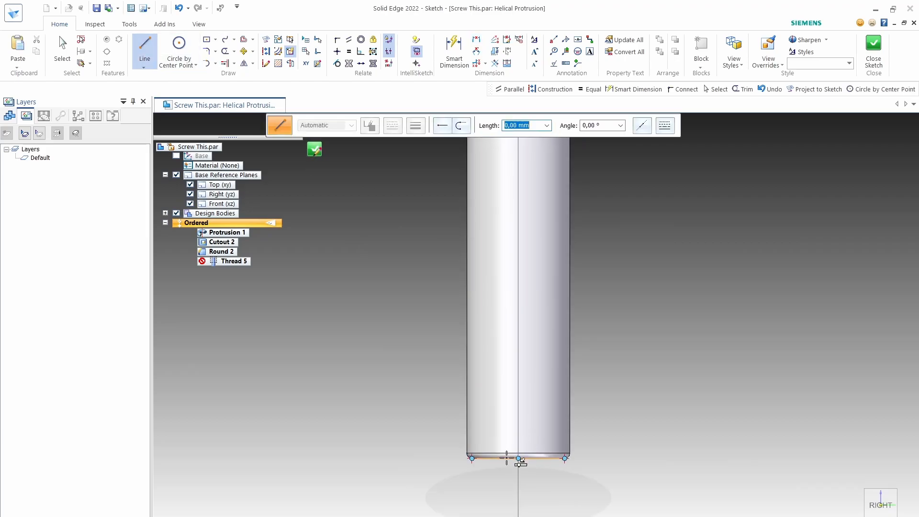
left_click(517, 458)
scroll(517, 455, "down", 4)
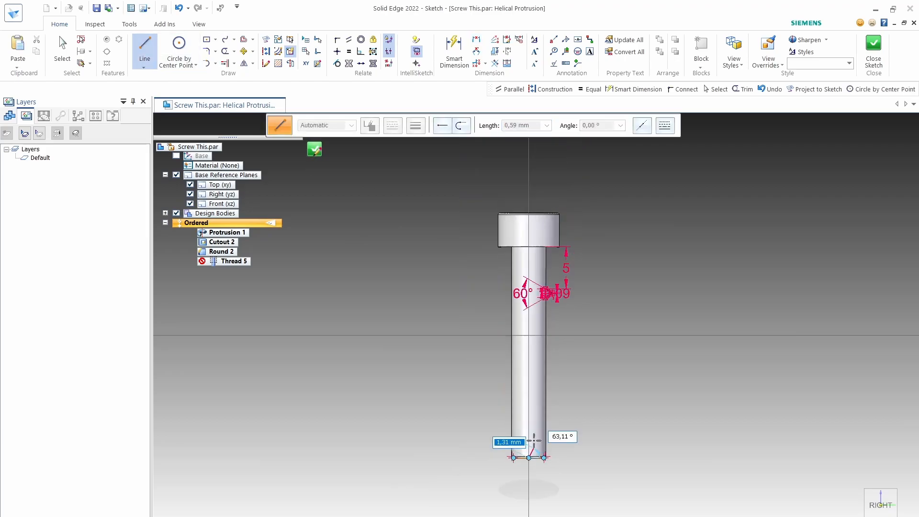
scroll(516, 288, "up", 2)
scroll(516, 288, "up", 2)
left_click(532, 216)
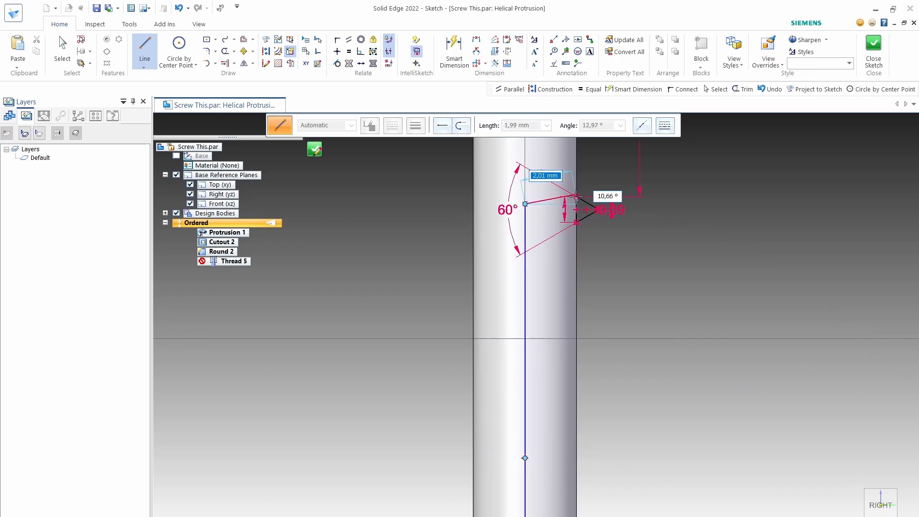
right_click(558, 257)
- Convert the centreline to construction geometry and align its upper endpoint horizontally with the midpoint of the thread profile's vertical base
scroll(548, 232, "up", 3)
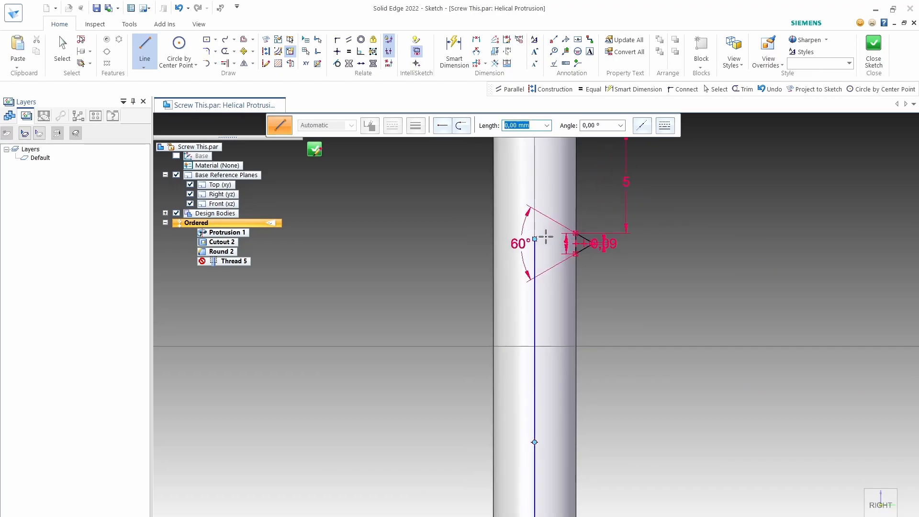
scroll(539, 222, "up", 1)
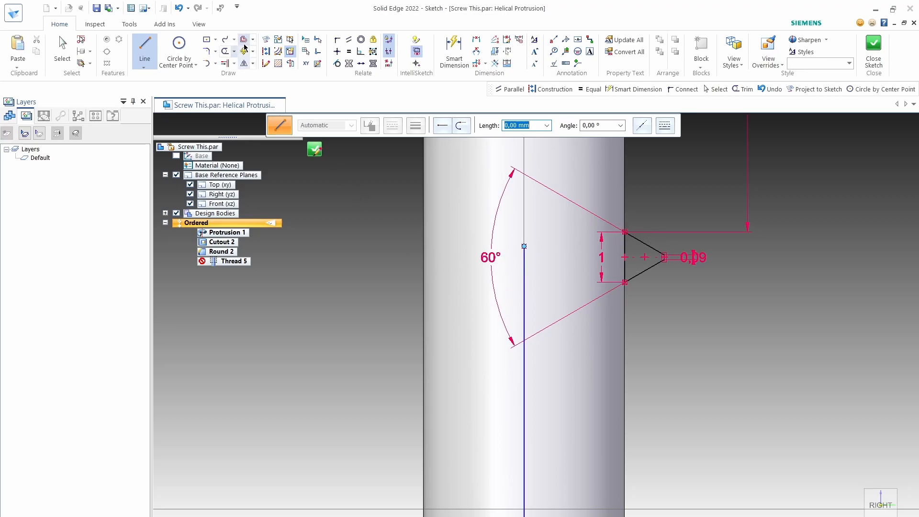
left_click(267, 51)
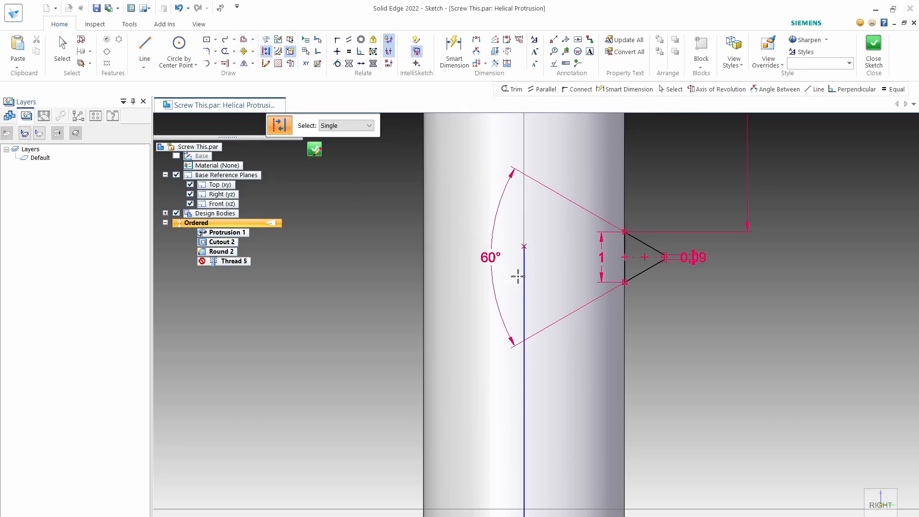
left_click(529, 283)
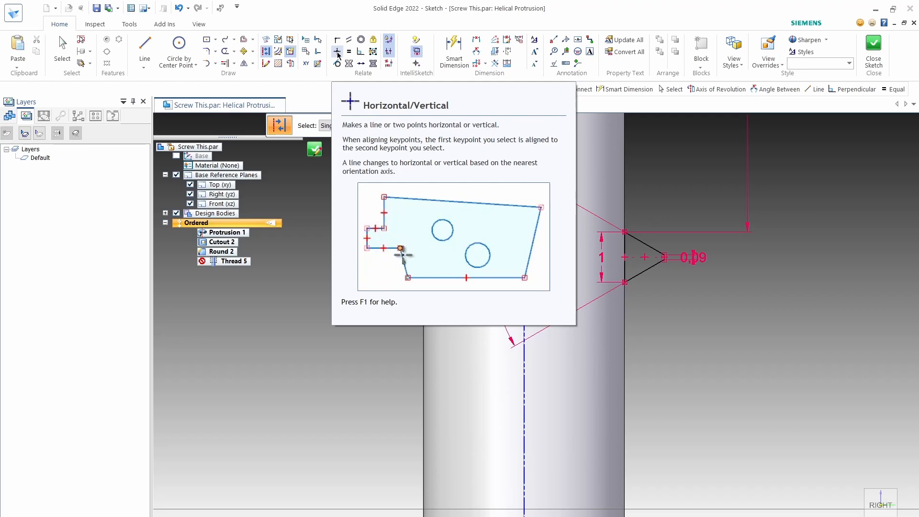
left_click(340, 54)
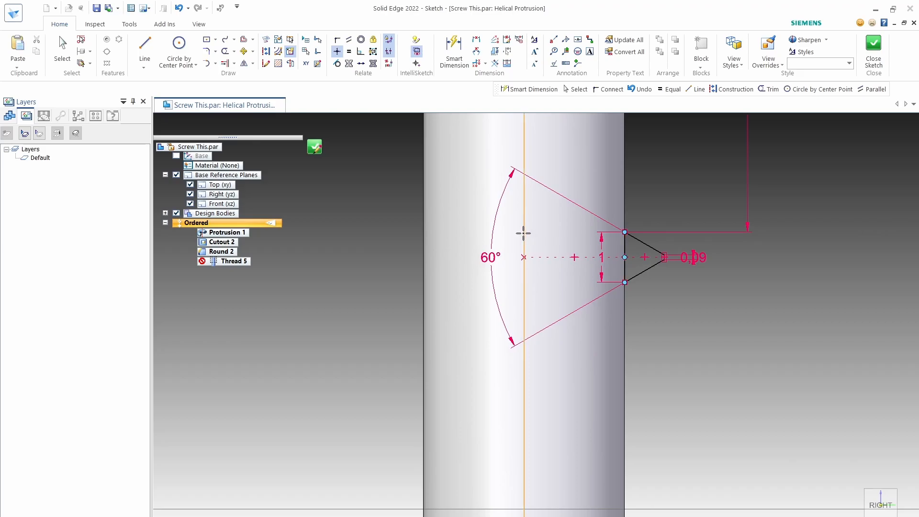
- Define the construction centreline as the axis of revolution and finish the helix sketch
left_click(295, 64)
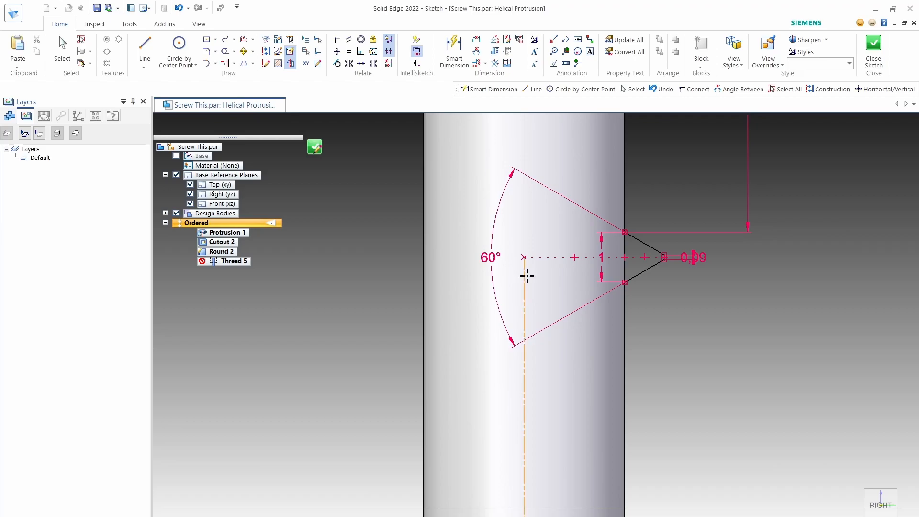
left_click(524, 274)
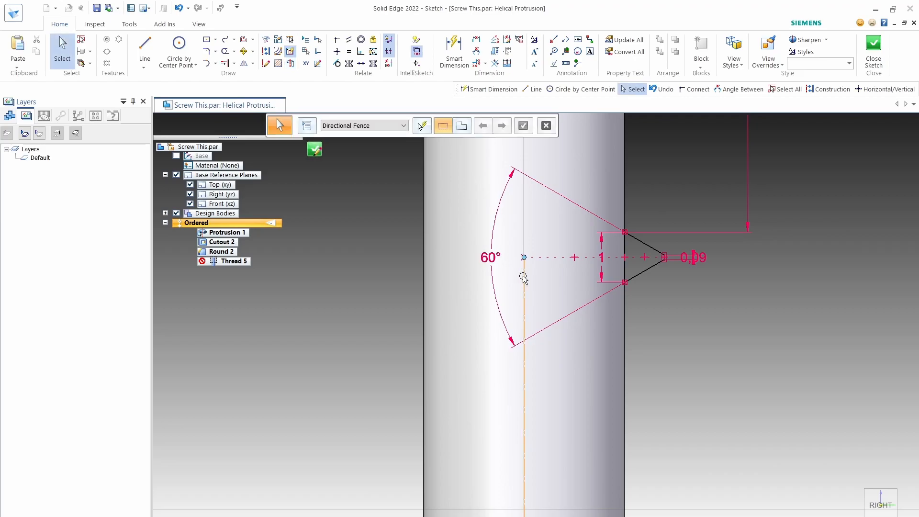
left_click(879, 48)
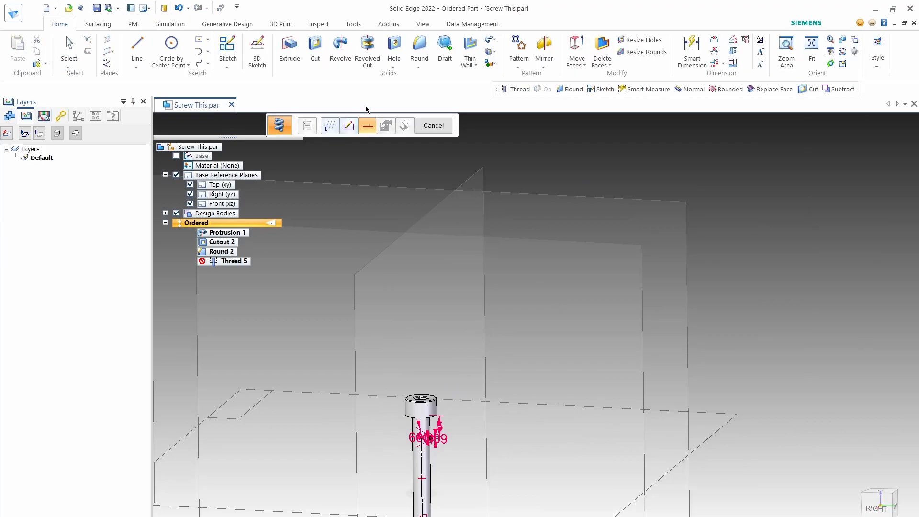
- Choose the axis endpoint level with the thread profile as the helix start point
scroll(502, 256, "up", 1)
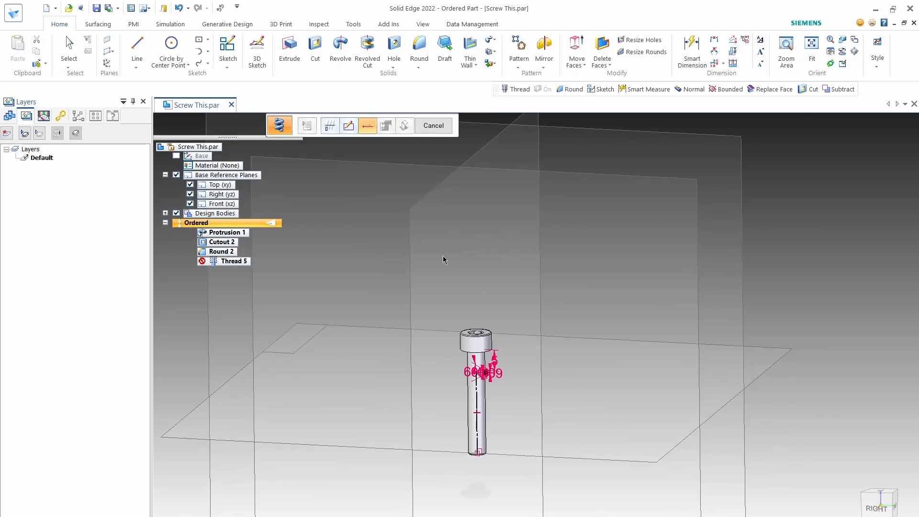
scroll(445, 253, "up", 2)
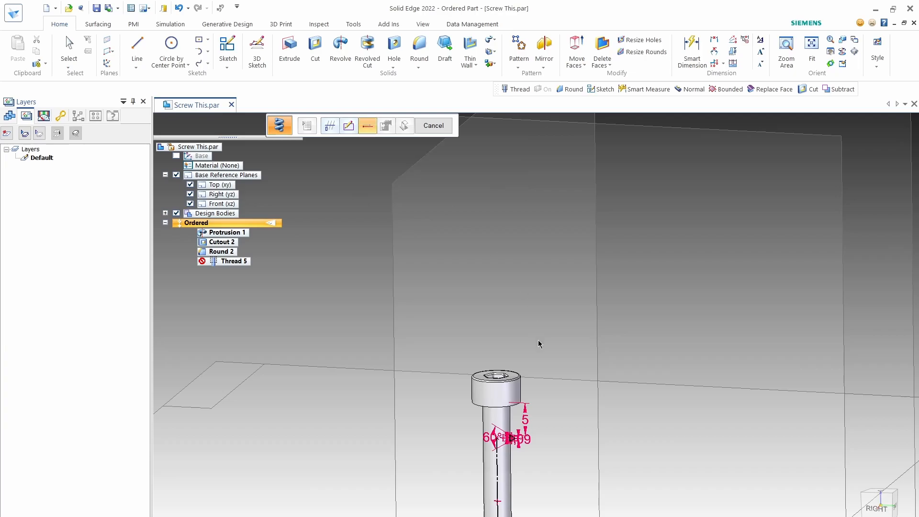
scroll(539, 342, "up", 4)
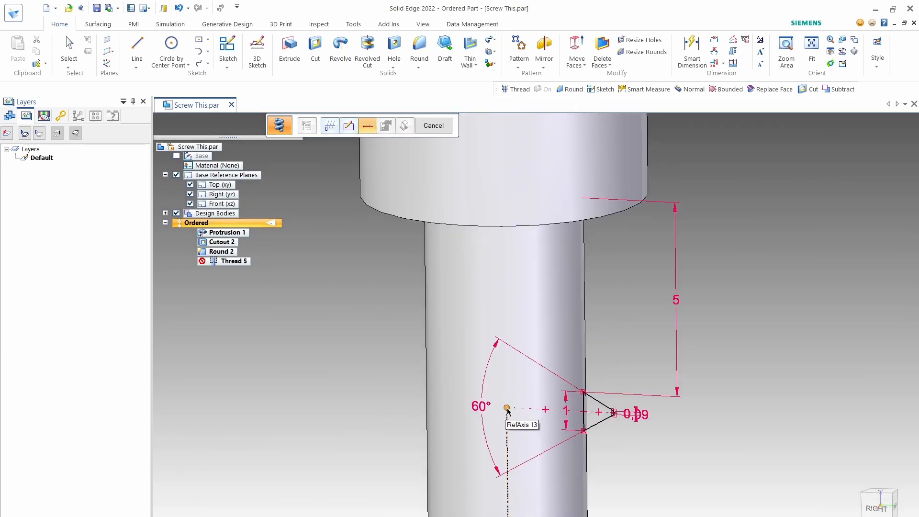
left_click(507, 408)
middle_click_drag(524, 381, 544, 276, "shift")
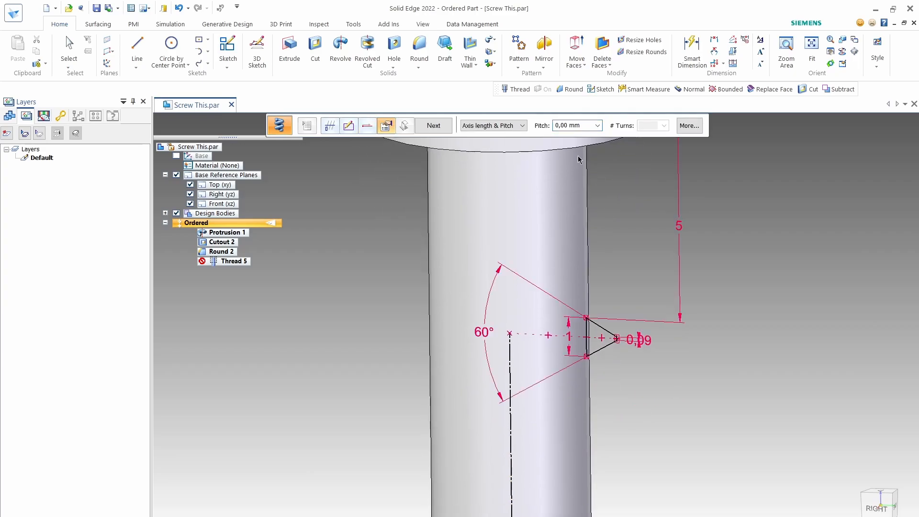
- Define the helix by Axis length & Pitch with a 0,7 mm pitch, right-handed, no taper and constant pitch
left_click(587, 126)
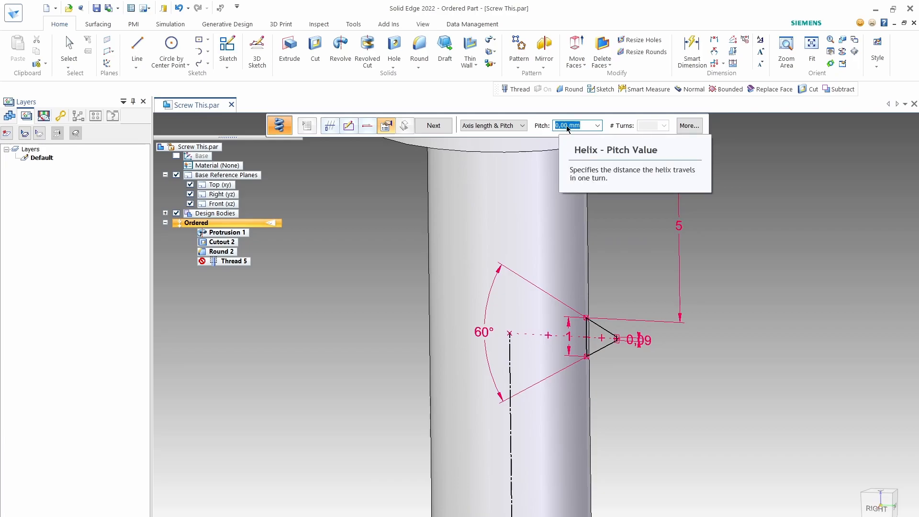
type("0,7")
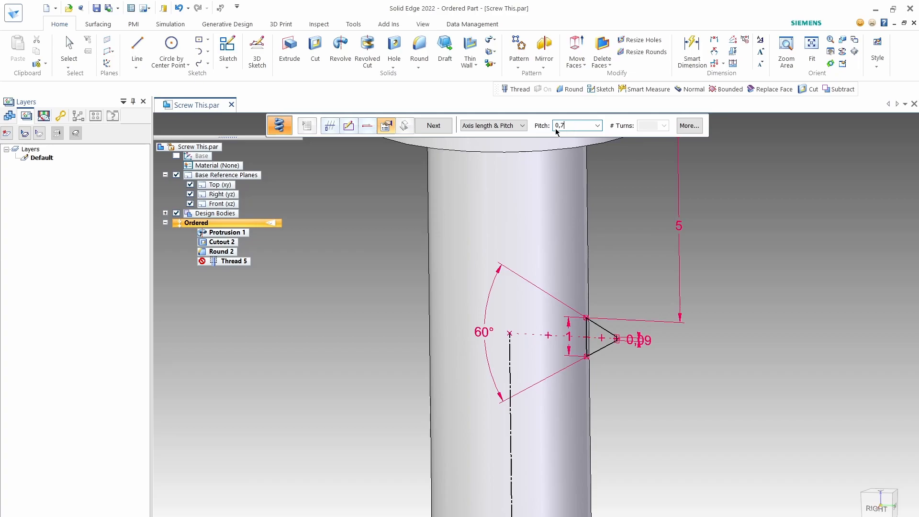
left_click(688, 125)
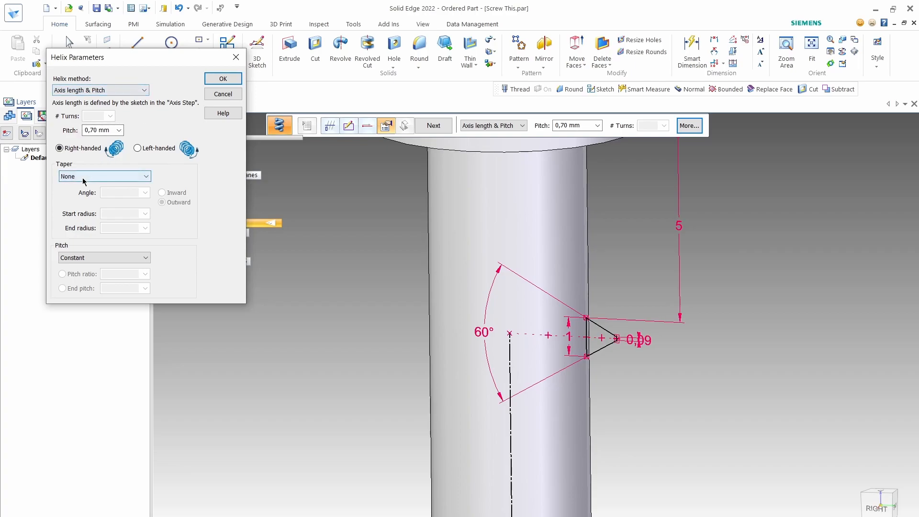
left_click(75, 259)
left_click(92, 259)
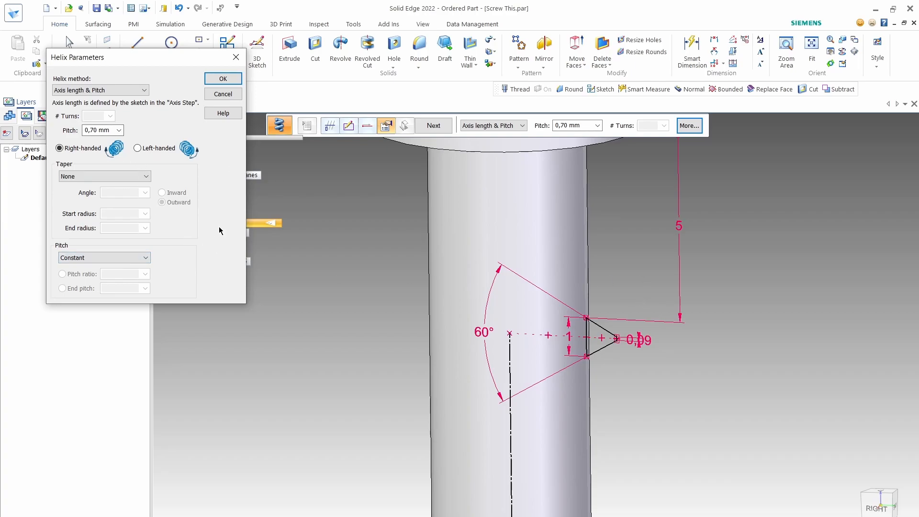
left_click(118, 91)
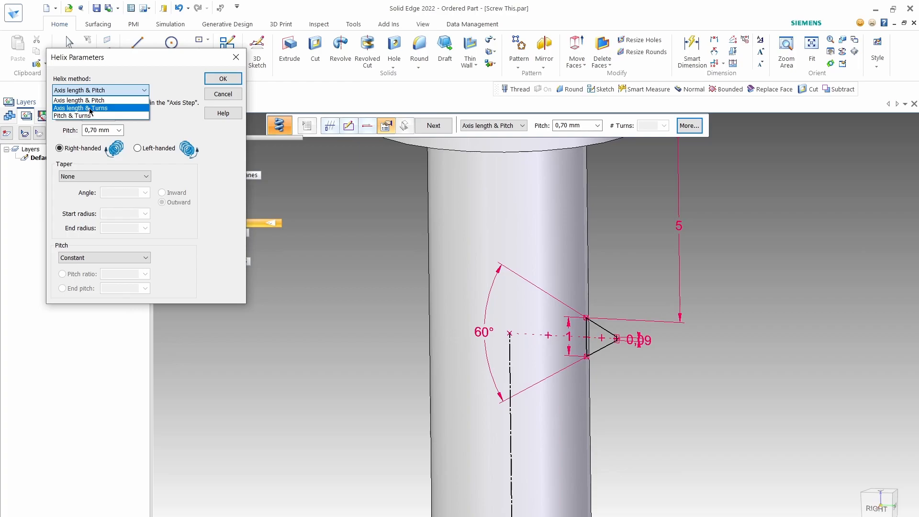
left_click(87, 100)
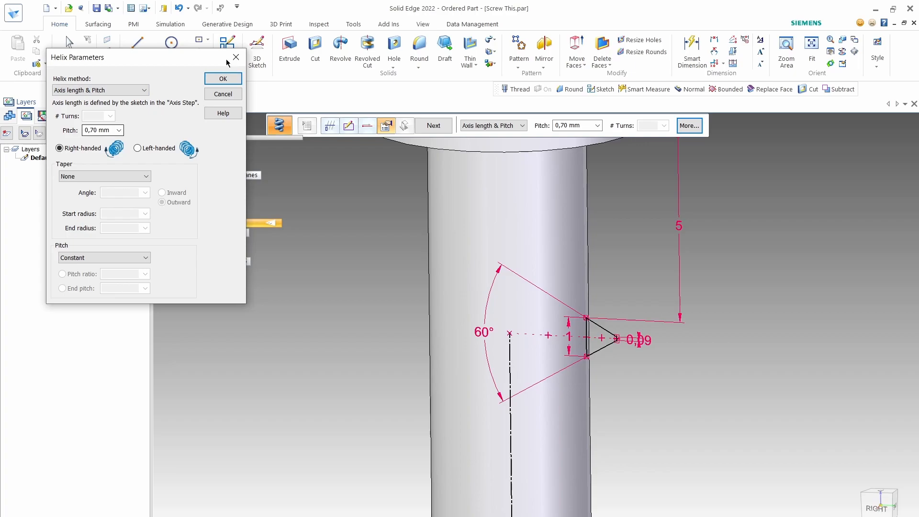
left_click(223, 78)
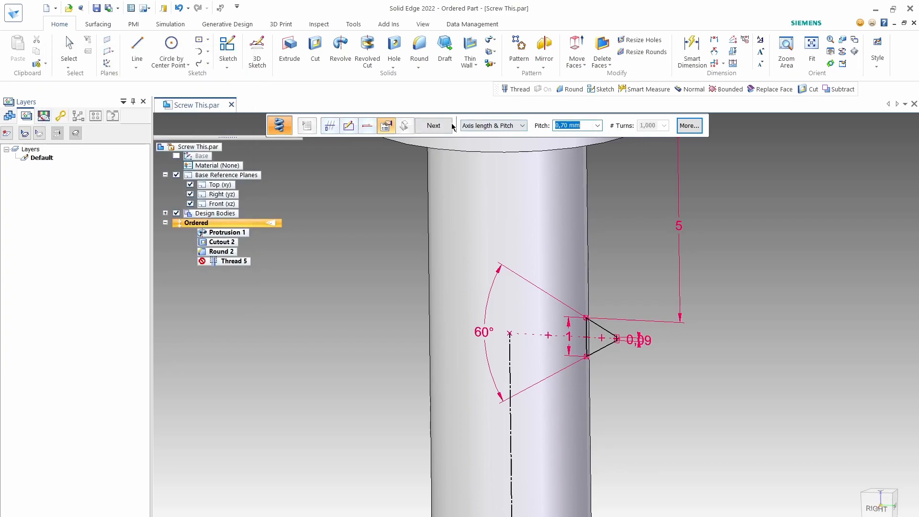
- Preview and finish the helical protrusion along the full axis length of the shank
left_click(434, 126)
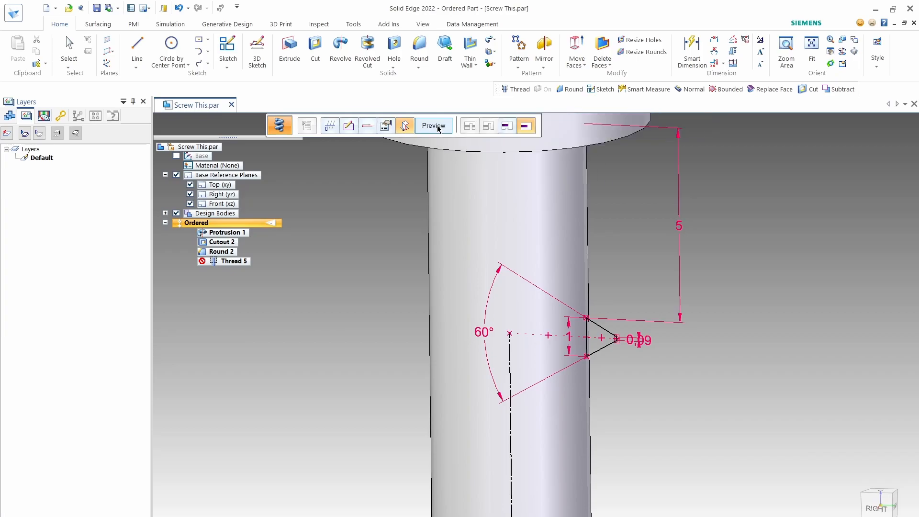
left_click(434, 126)
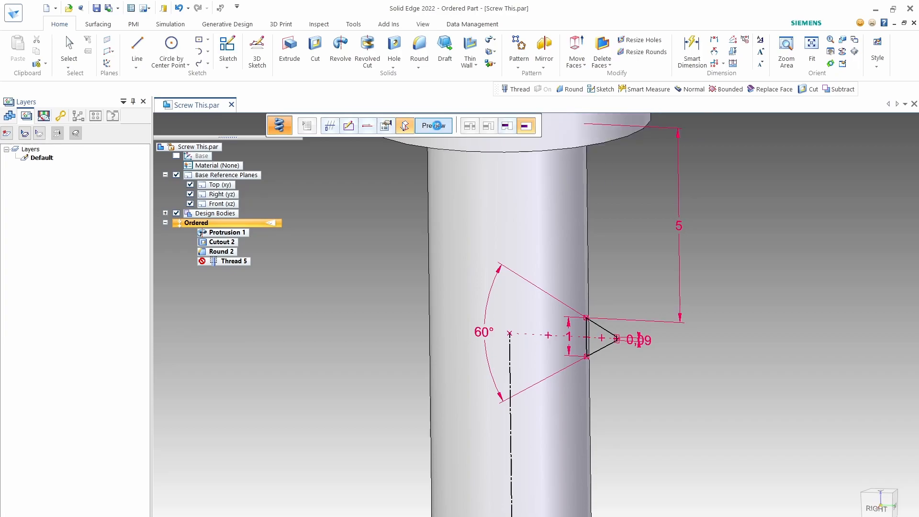
scroll(472, 176, "down", 5)
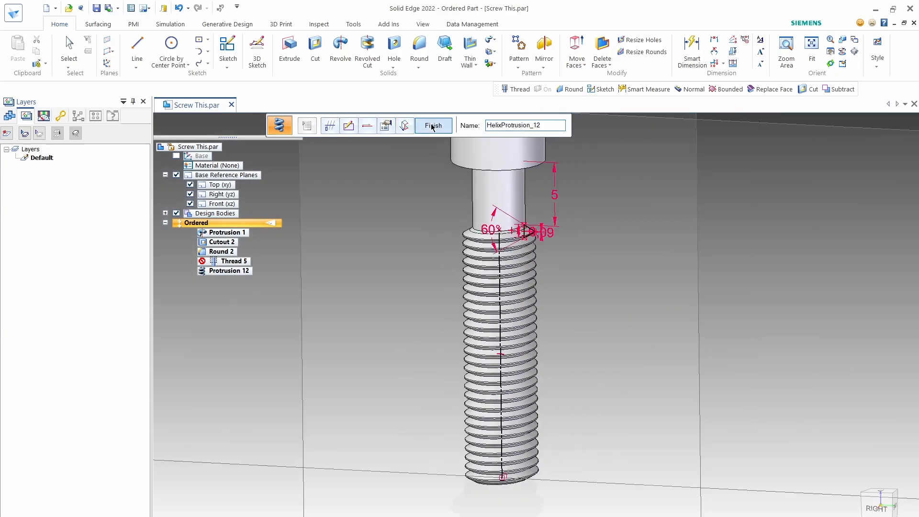
left_click(433, 126)
middle_click_drag(645, 264, 598, 311)
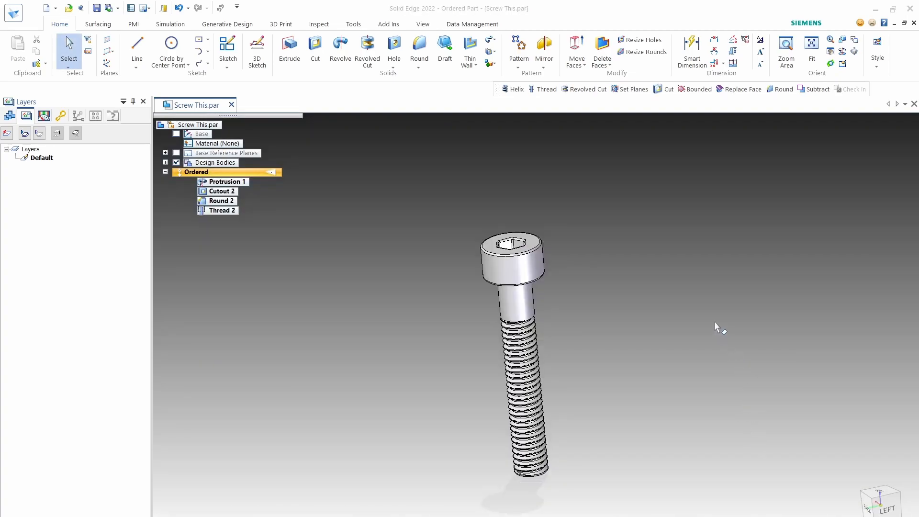
middle_click_drag(654, 342, 617, 339)
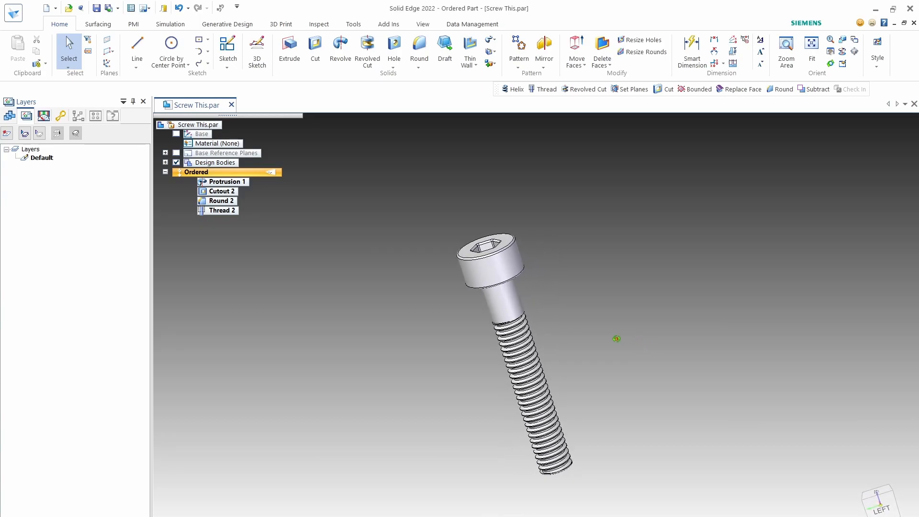